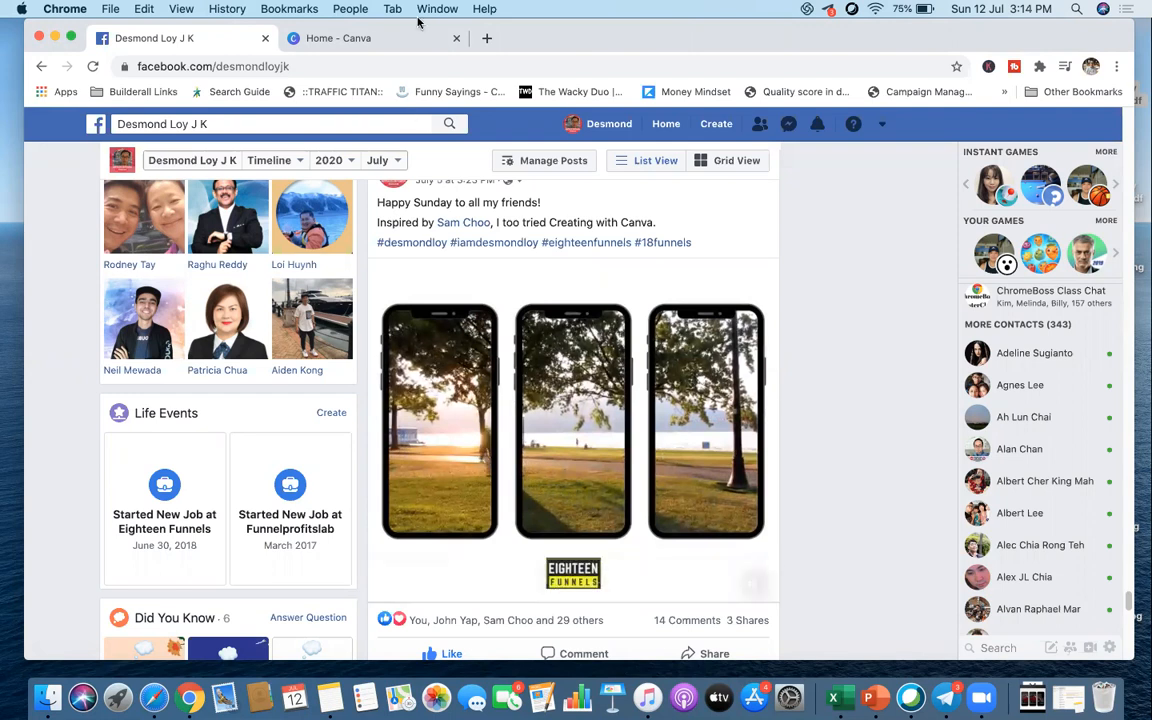
Switch to the Canva home page and create a blank Facebook Post design from the Social Media category
left_click(405, 45)
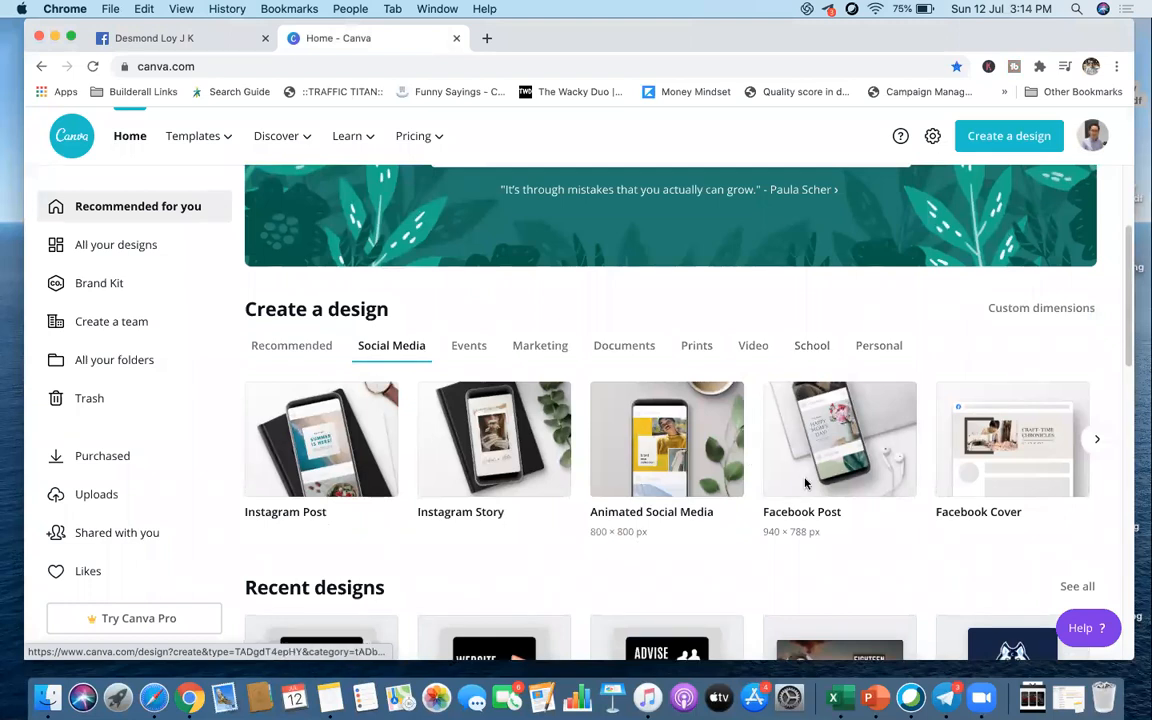
scroll(866, 452, "down", 3)
scroll(869, 452, "up", 5)
scroll(869, 449, "up", 3)
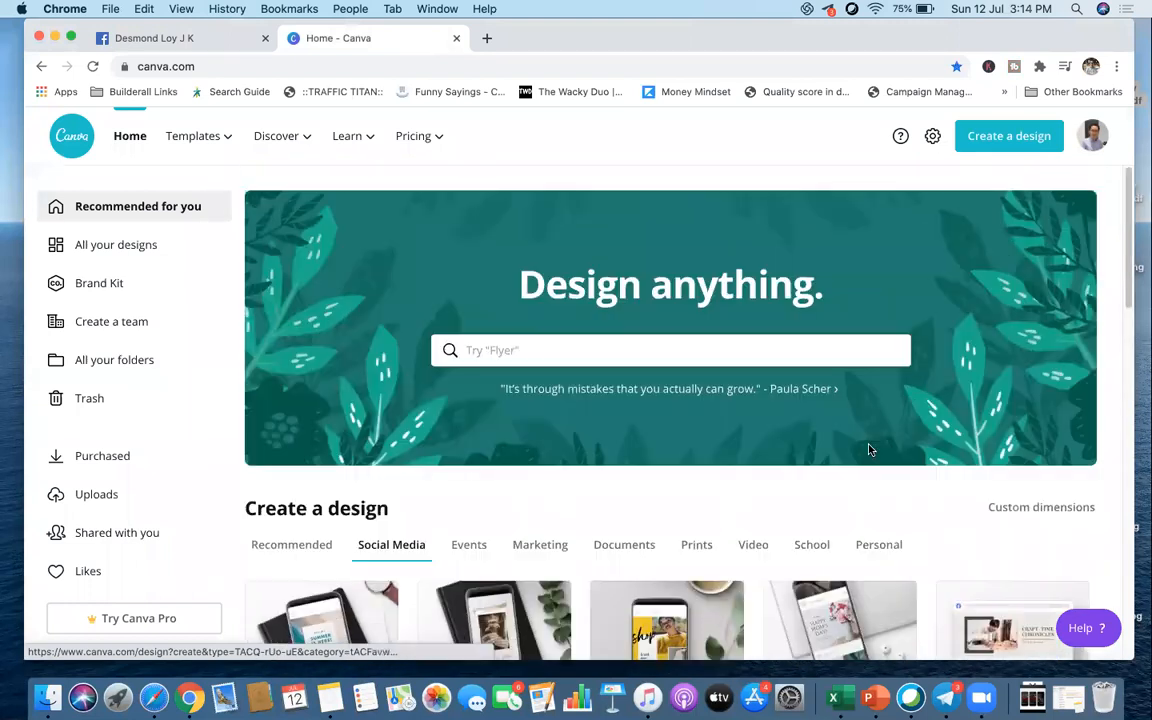
scroll(869, 449, "down", 4)
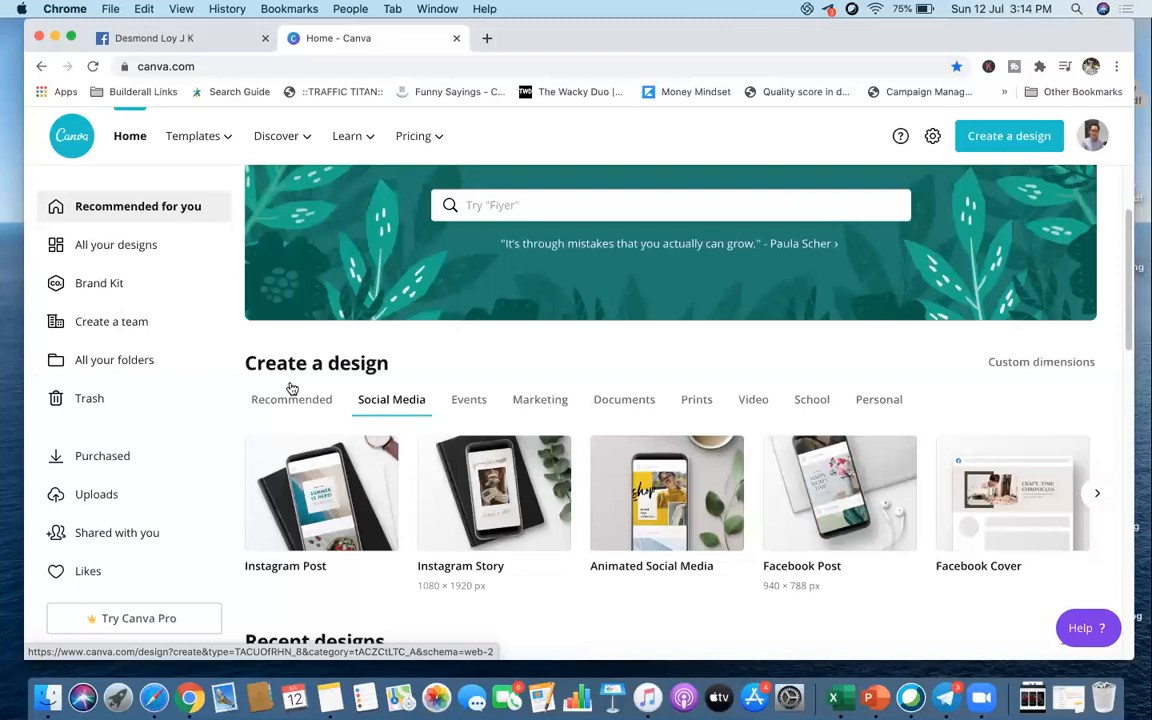
left_click(378, 407)
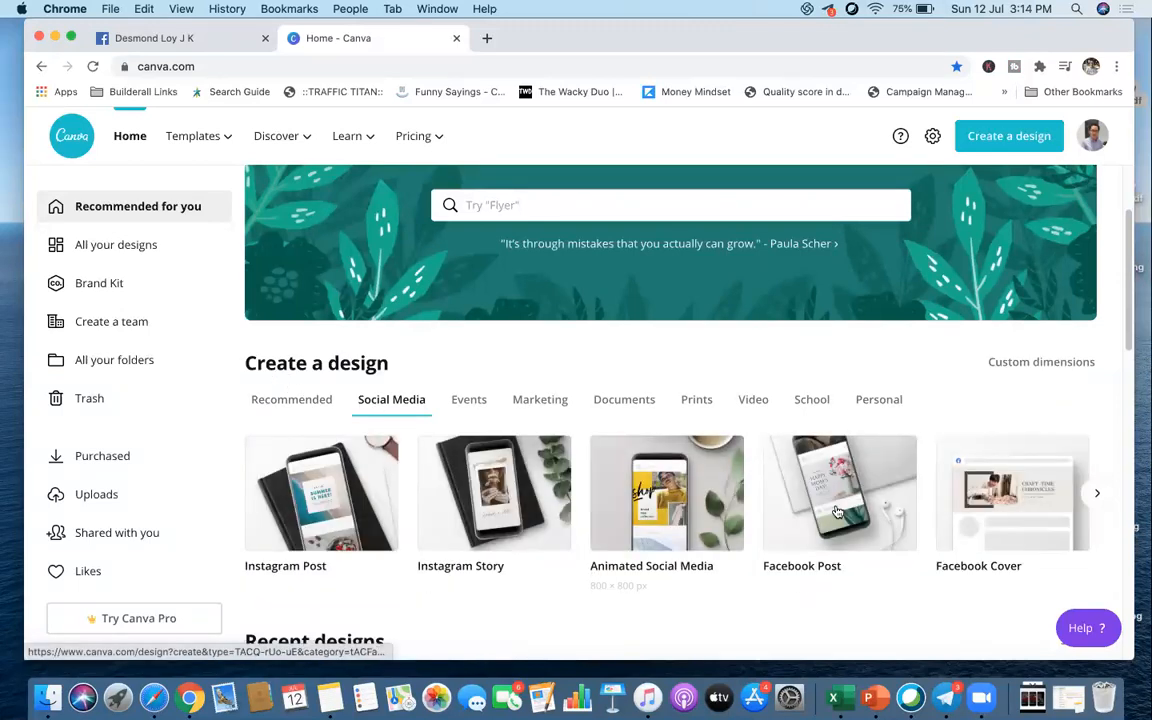
left_click(838, 514)
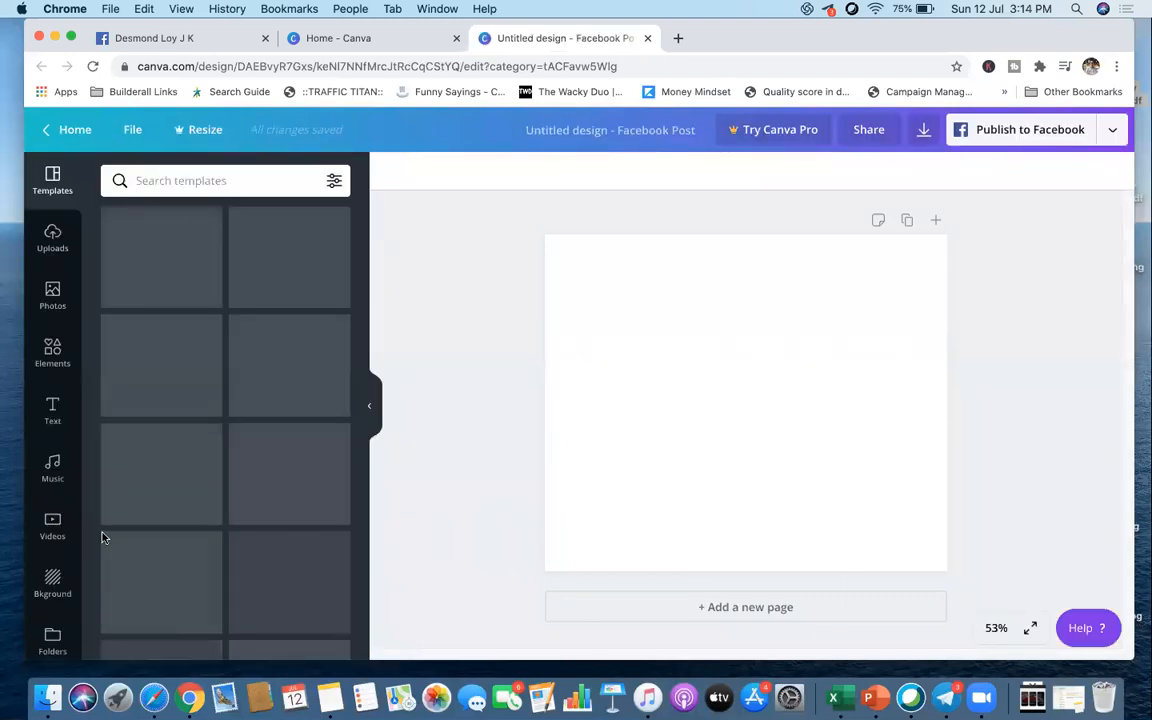
Browse all frame elements and add the smartphone frame to the blank page
left_click(53, 352)
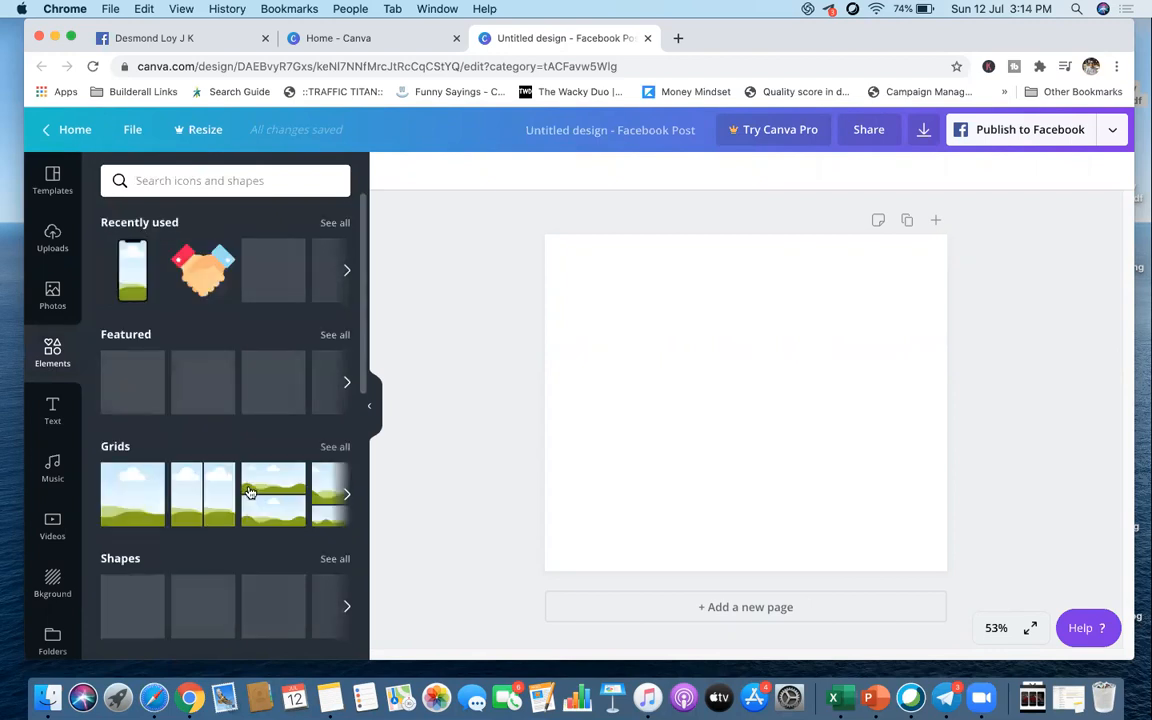
scroll(252, 485, "down", 2)
scroll(252, 485, "down", 3)
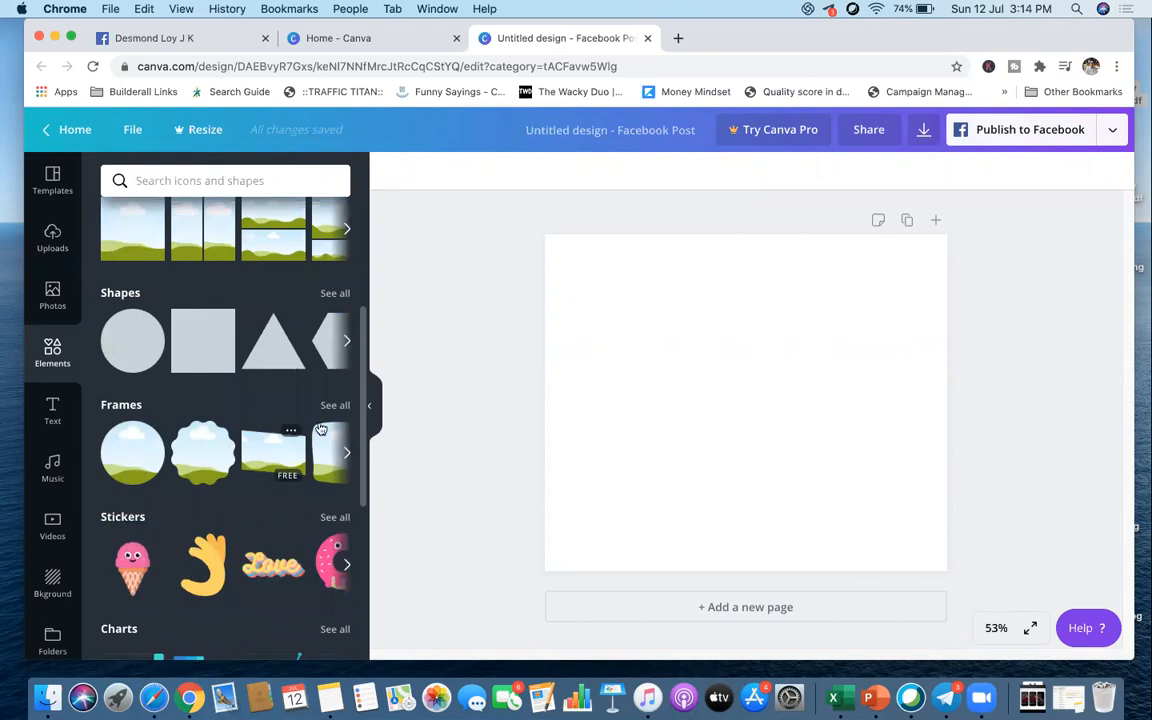
left_click(336, 405)
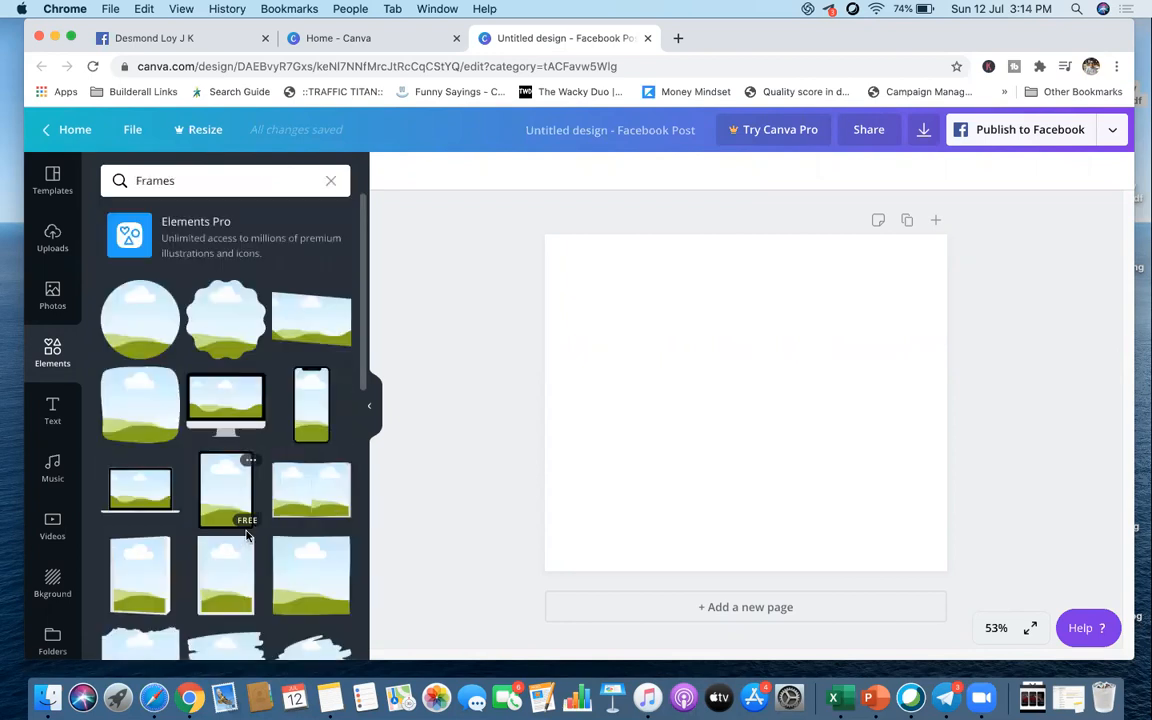
scroll(245, 520, "down", 1)
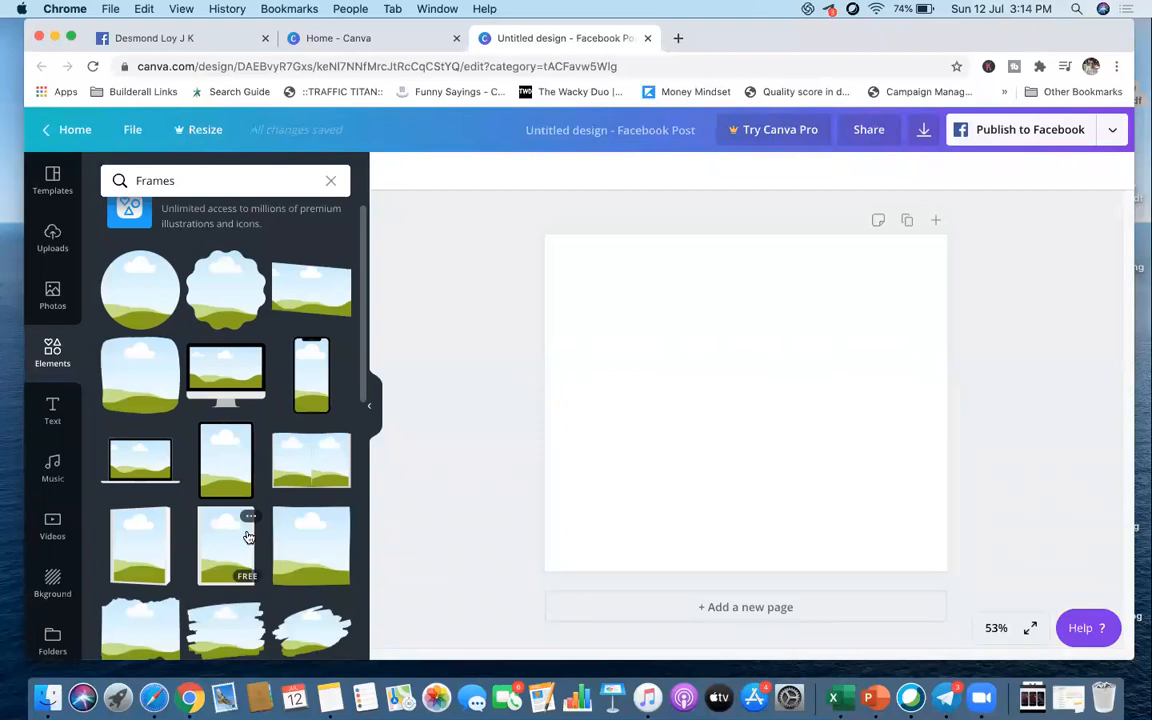
scroll(248, 537, "down", 5)
scroll(249, 533, "up", 5)
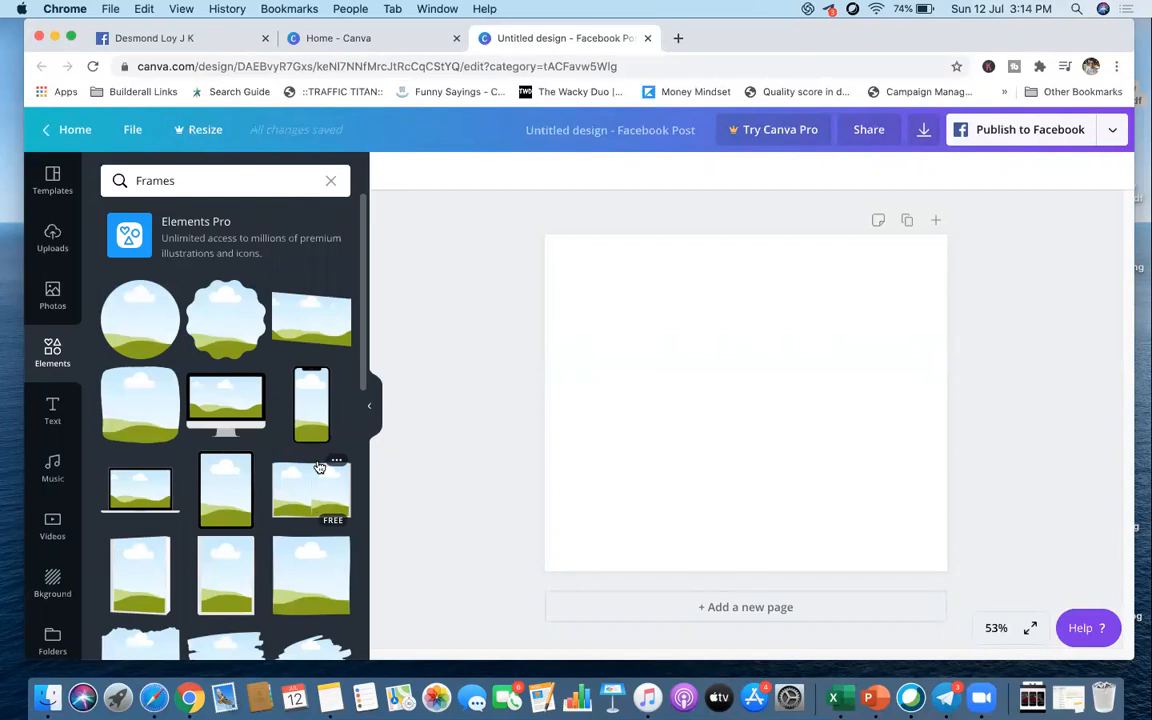
left_click(313, 406)
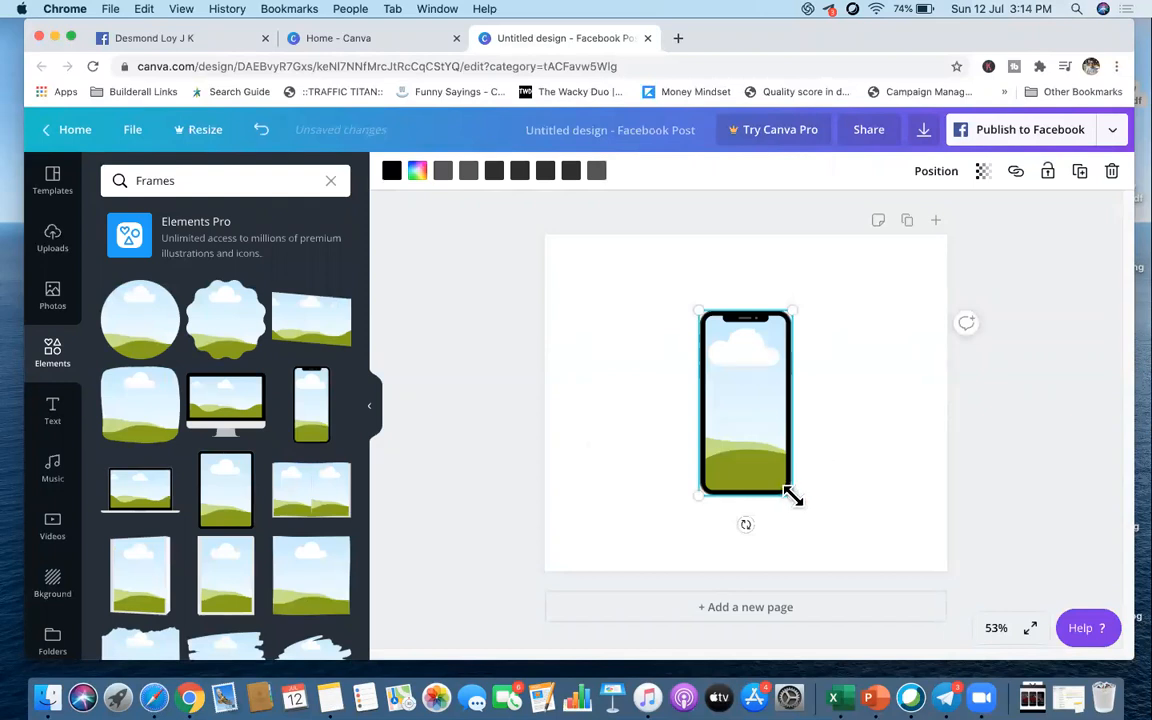
Enlarge the phone frame to about 269 × 532 and centre it on the page
left_click_drag(791, 495, 818, 535)
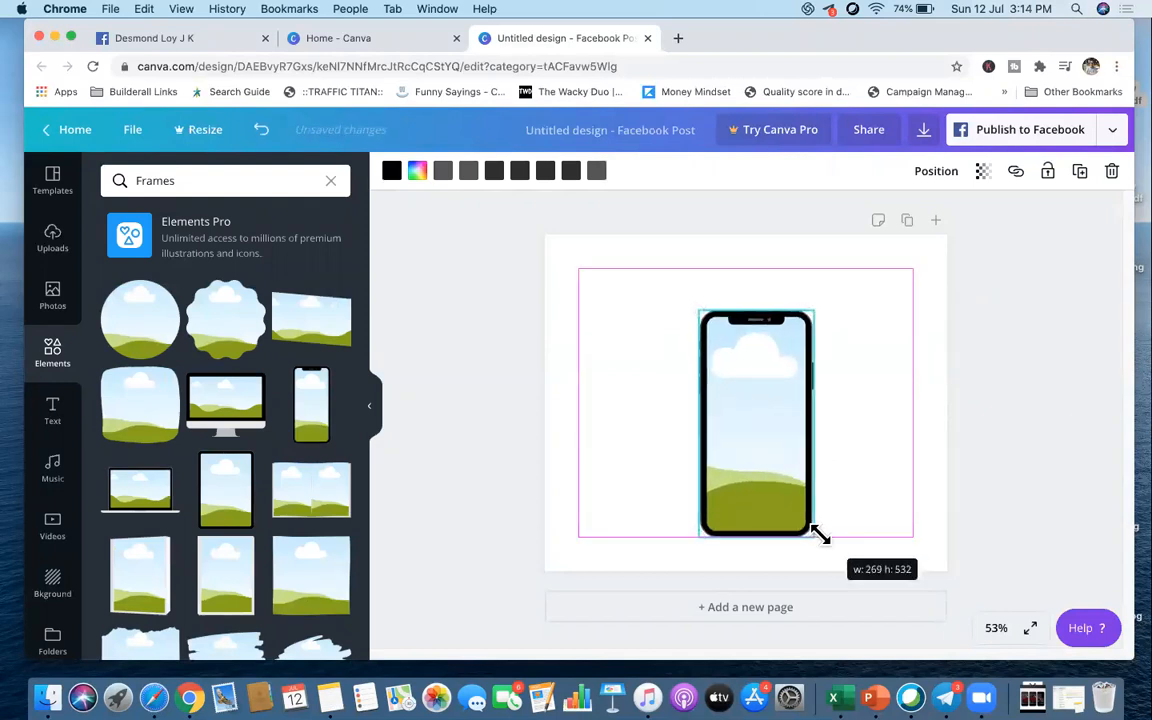
mouse_move(738, 419)
left_mouse_down()
mouse_move(728, 381)
mouse_move(755, 423)
left_mouse_up()
left_click(941, 429)
Duplicate the phone frame and align the copy on the left side of the centre phone
left_click(770, 405)
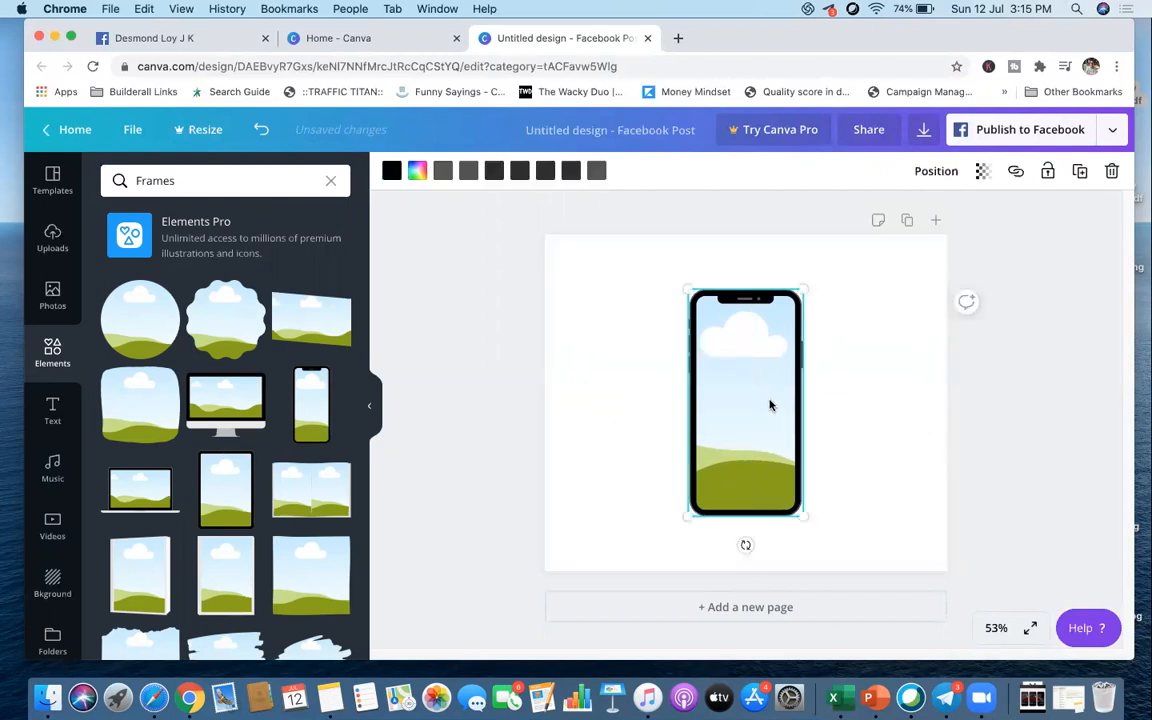
left_click(1079, 172)
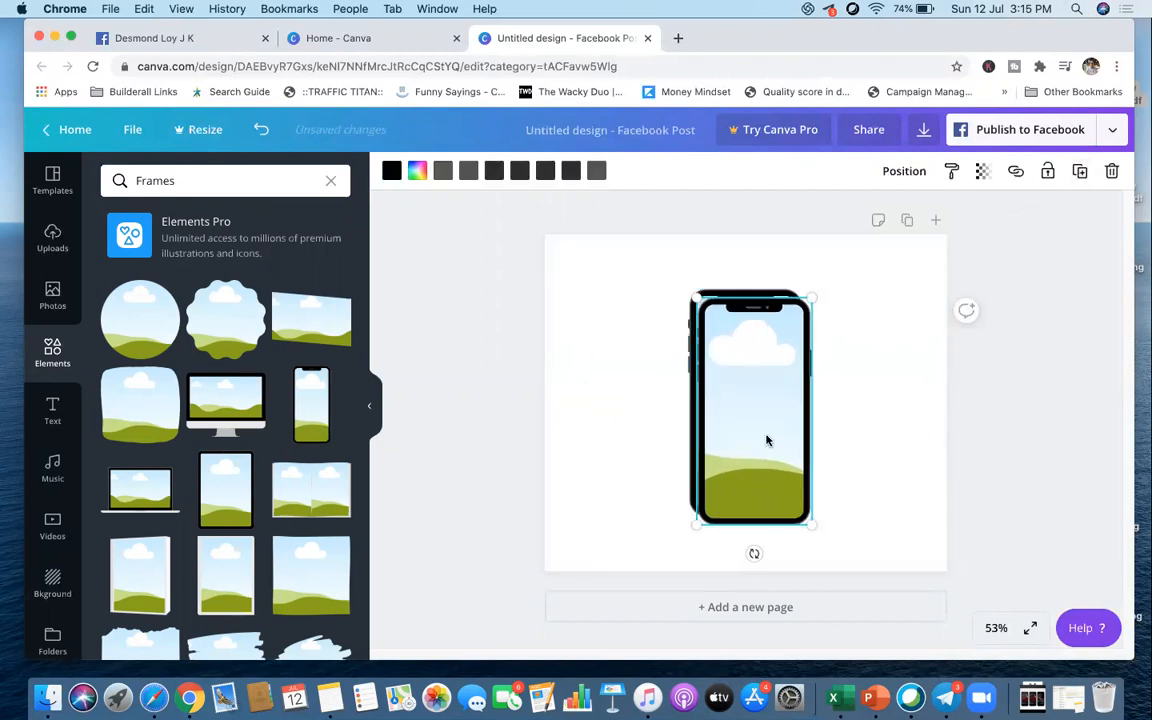
left_click_drag(723, 433, 630, 422)
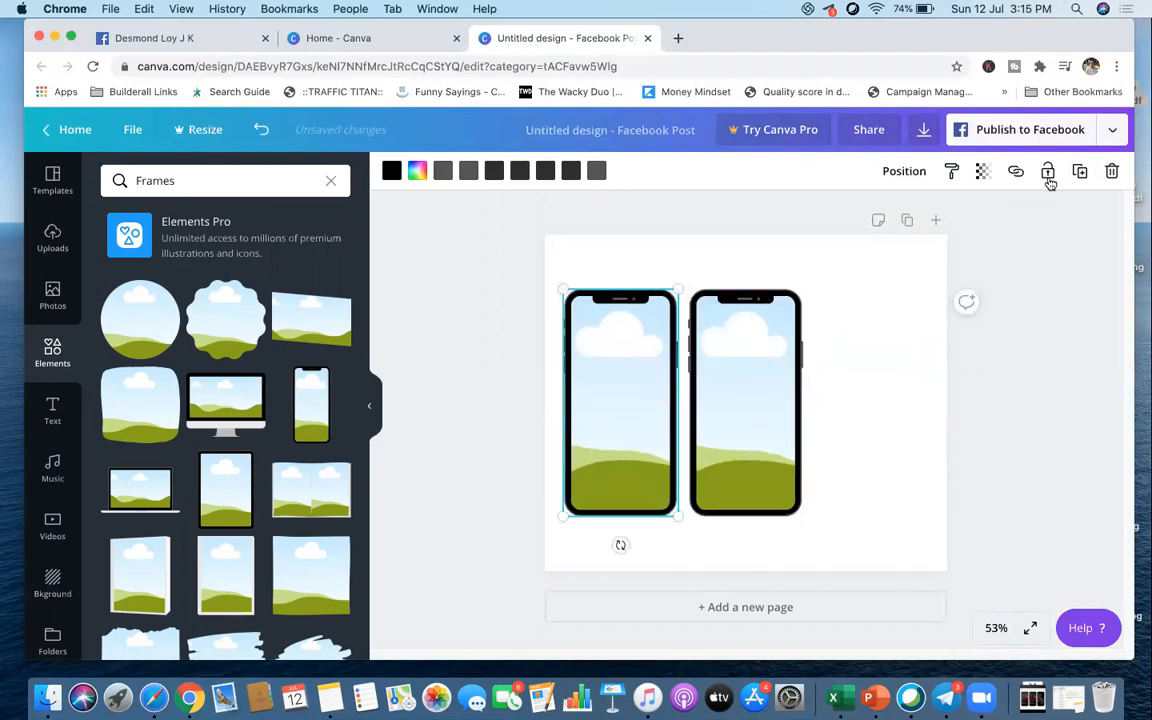
Duplicate the phone frame again, place the copy right of the centre phone, and even out the spacing of the three phones
key("super+d")
left_click_drag(707, 424, 892, 419)
left_click_drag(643, 429, 646, 425)
left_click_drag(776, 429, 776, 429)
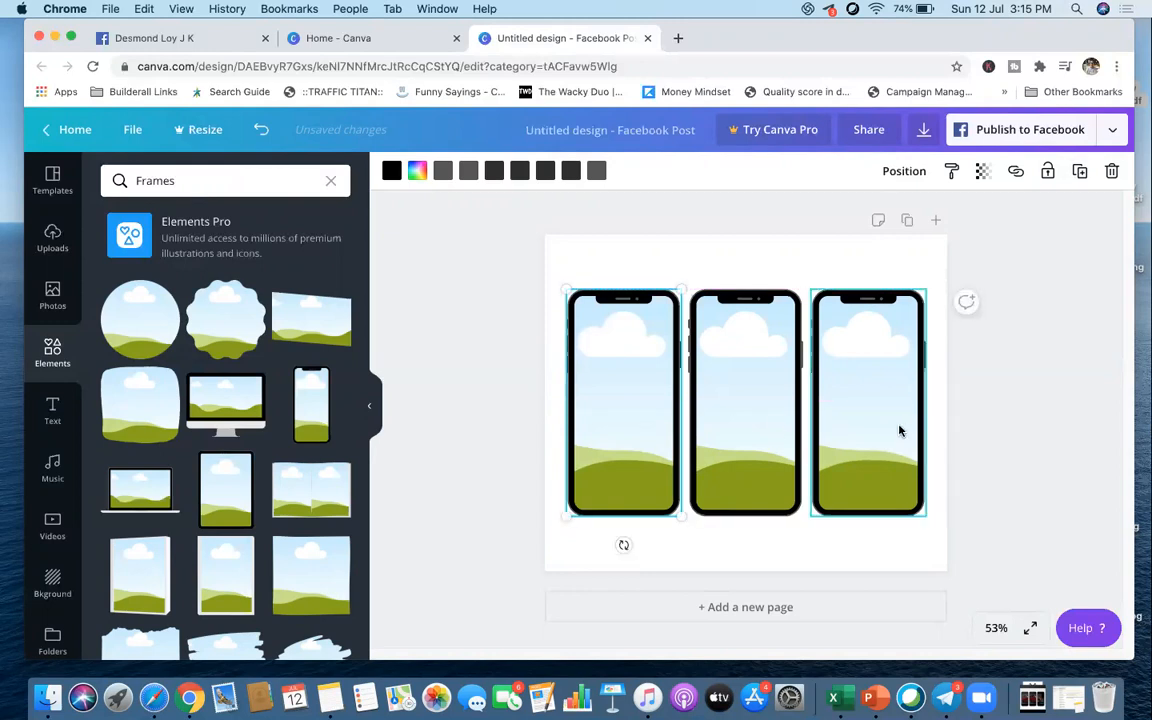
left_click_drag(895, 424, 920, 430)
left_click(1078, 452)
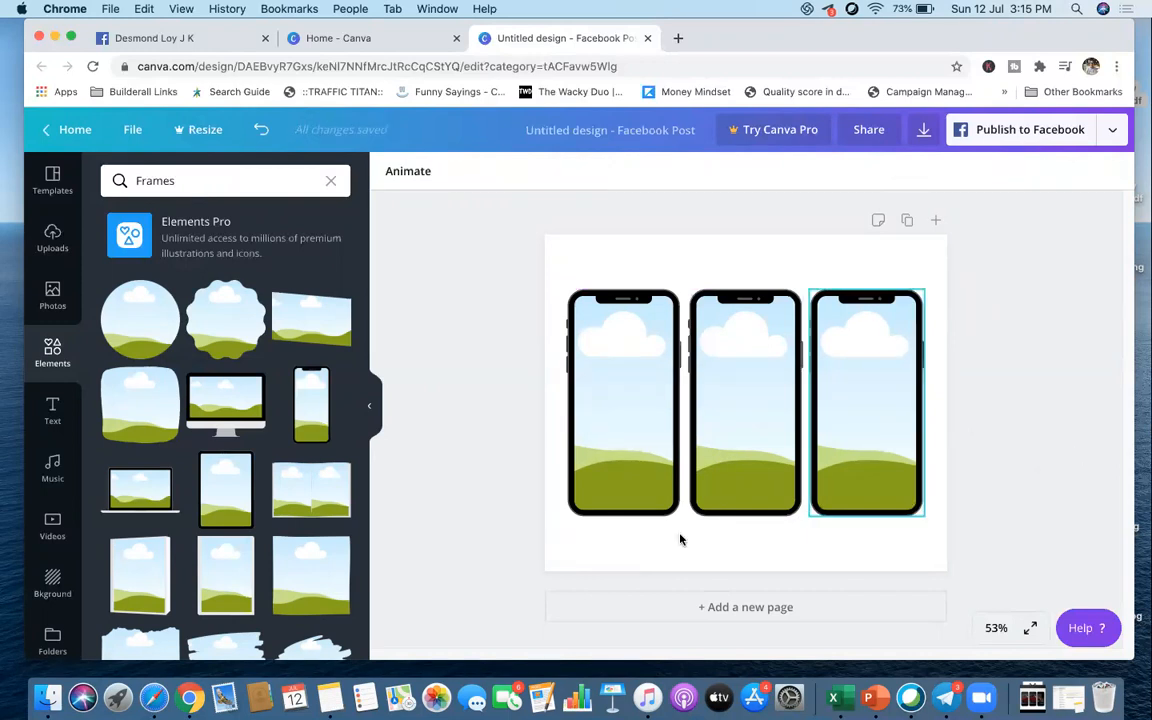
Look through the stock video categories, from Aerial Shots to Plants, for footage to fill the phone frames
left_click(54, 530)
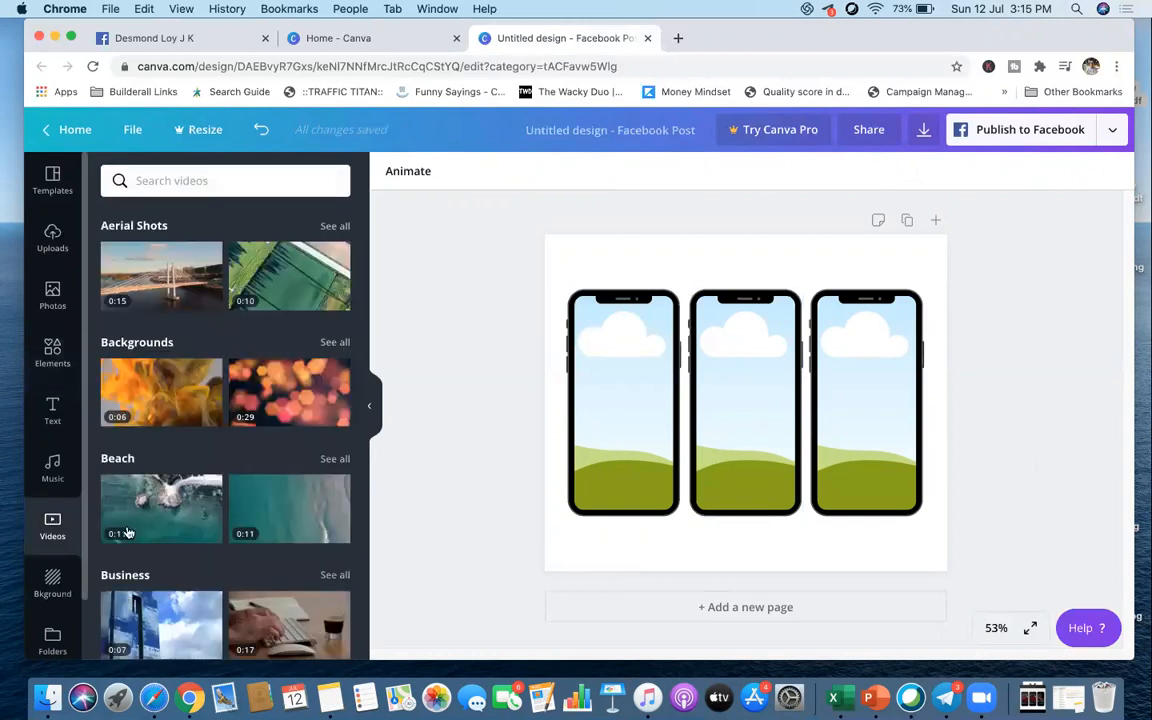
scroll(257, 489, "down", 5)
scroll(257, 489, "down", 5)
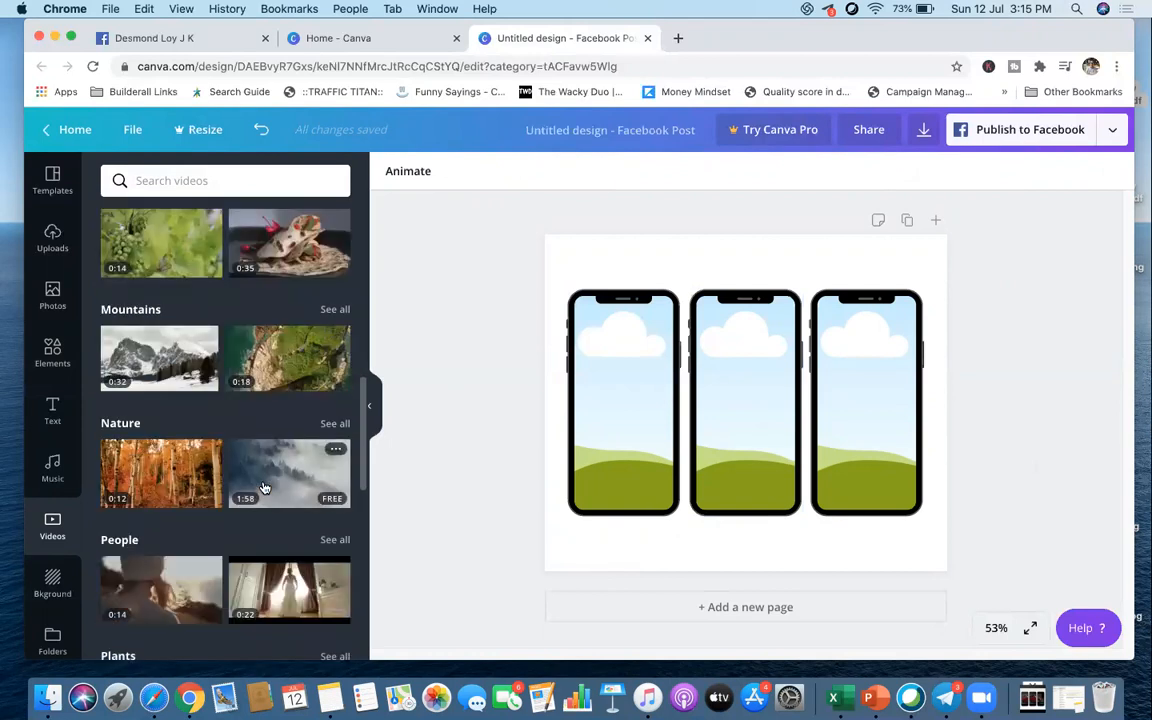
scroll(264, 488, "up", 10)
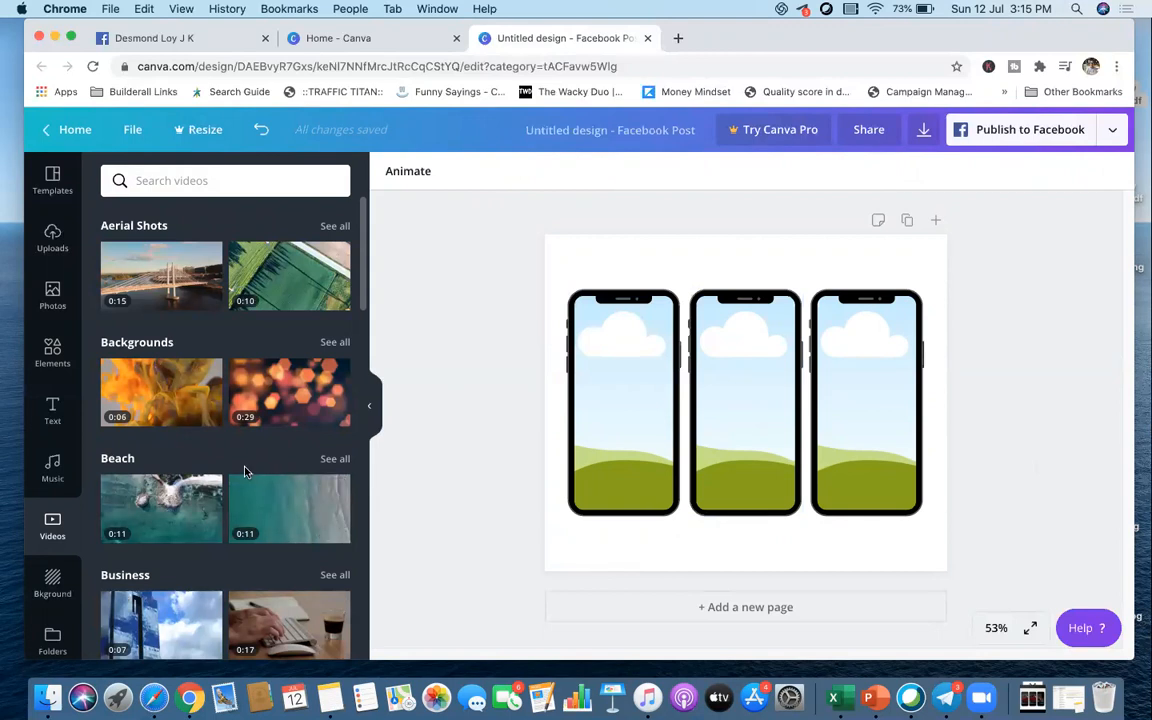
mouse_move(216, 490)
mouse_move(236, 546)
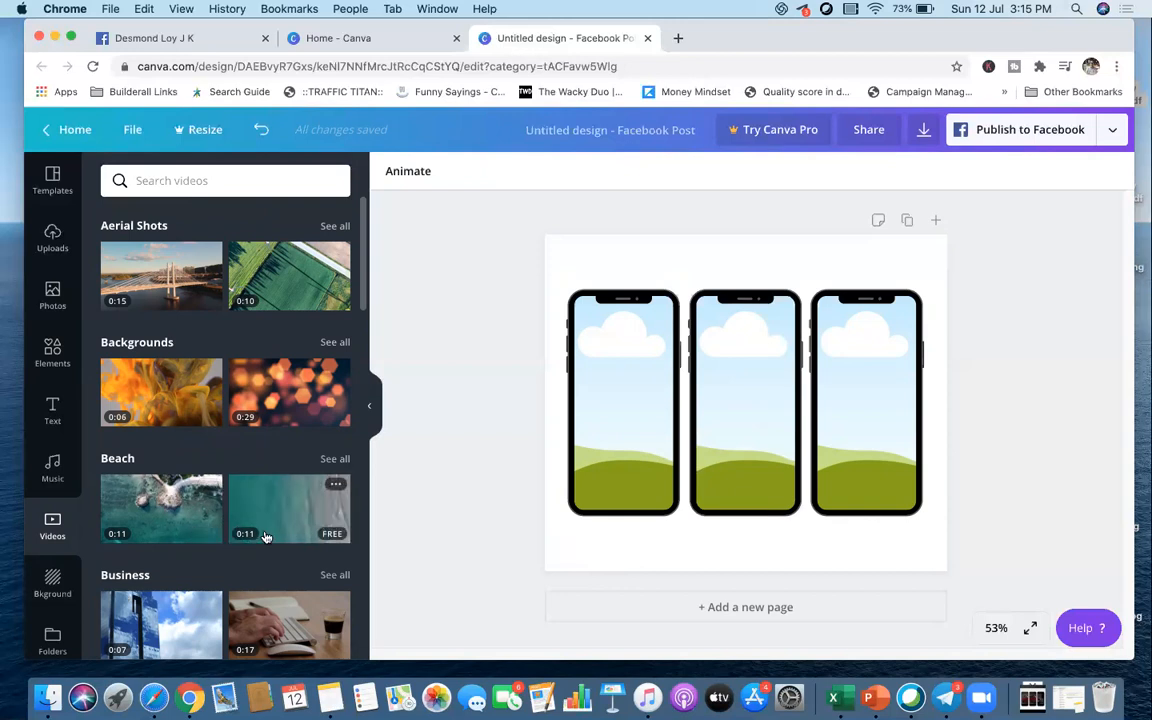
scroll(266, 537, "down", 2)
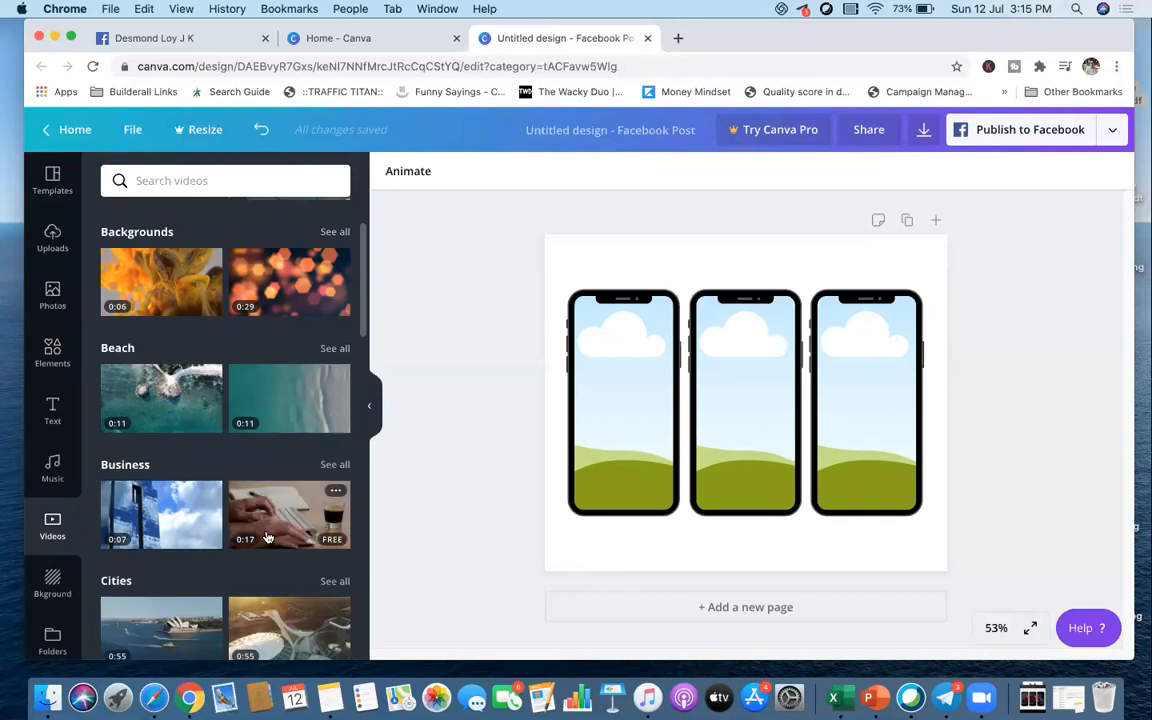
scroll(266, 537, "down", 3)
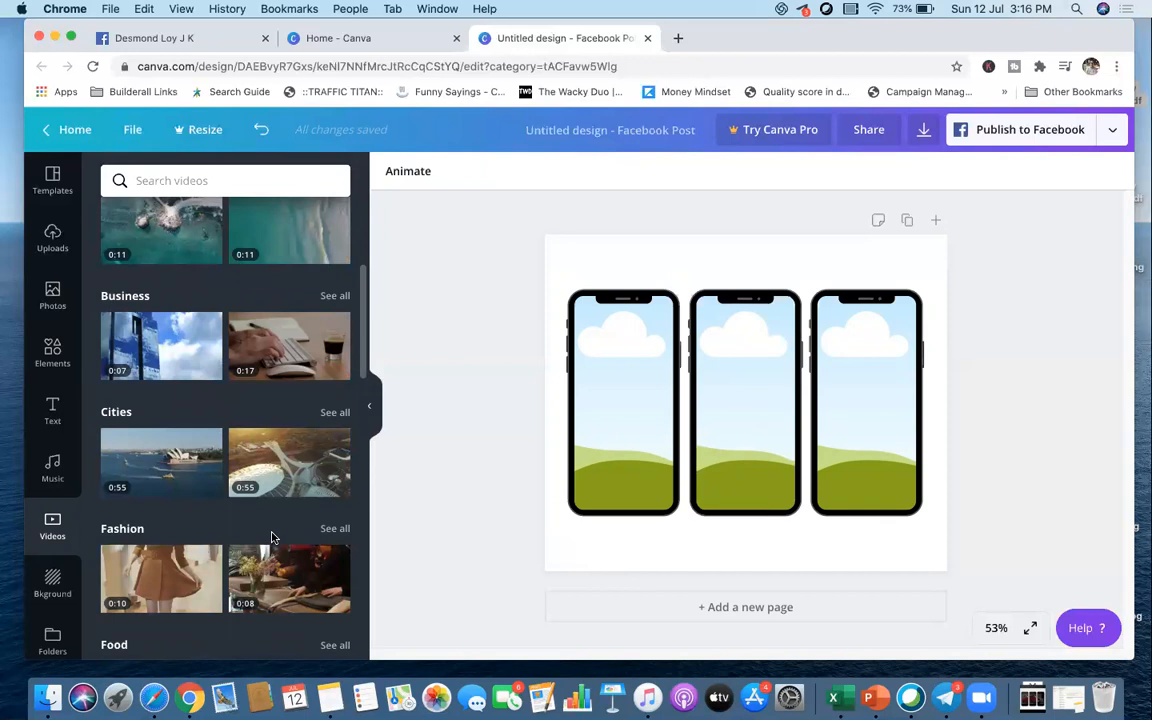
scroll(273, 538, "down", 2)
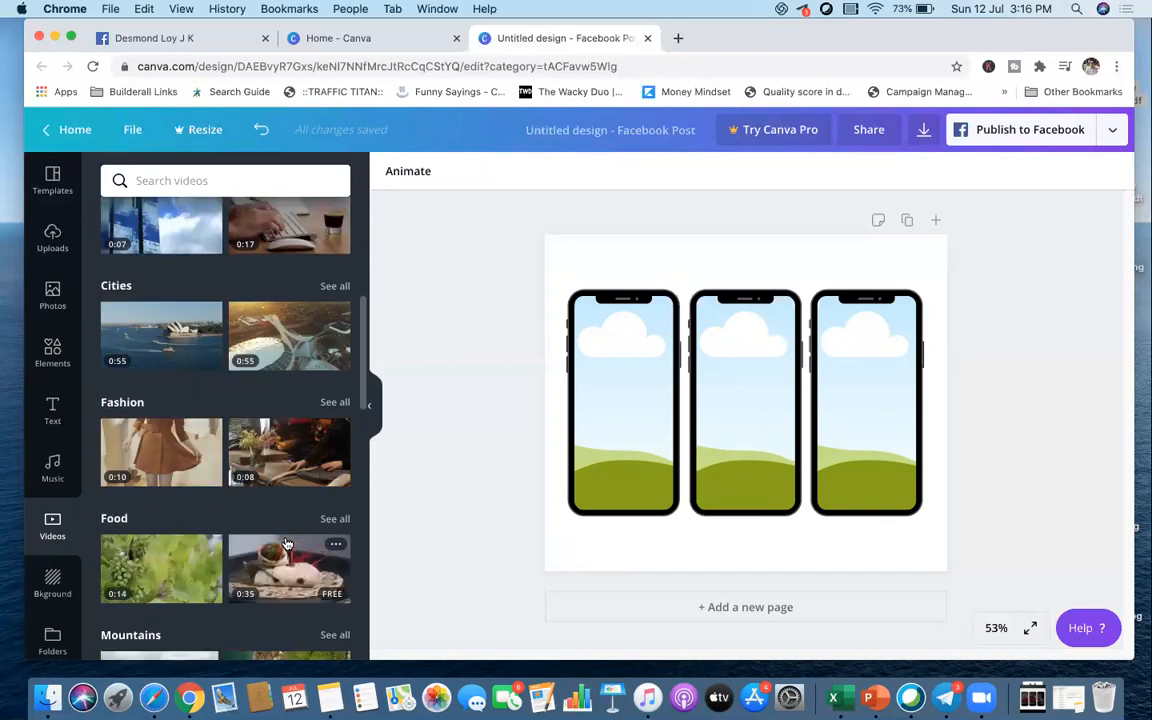
scroll(286, 543, "down", 1)
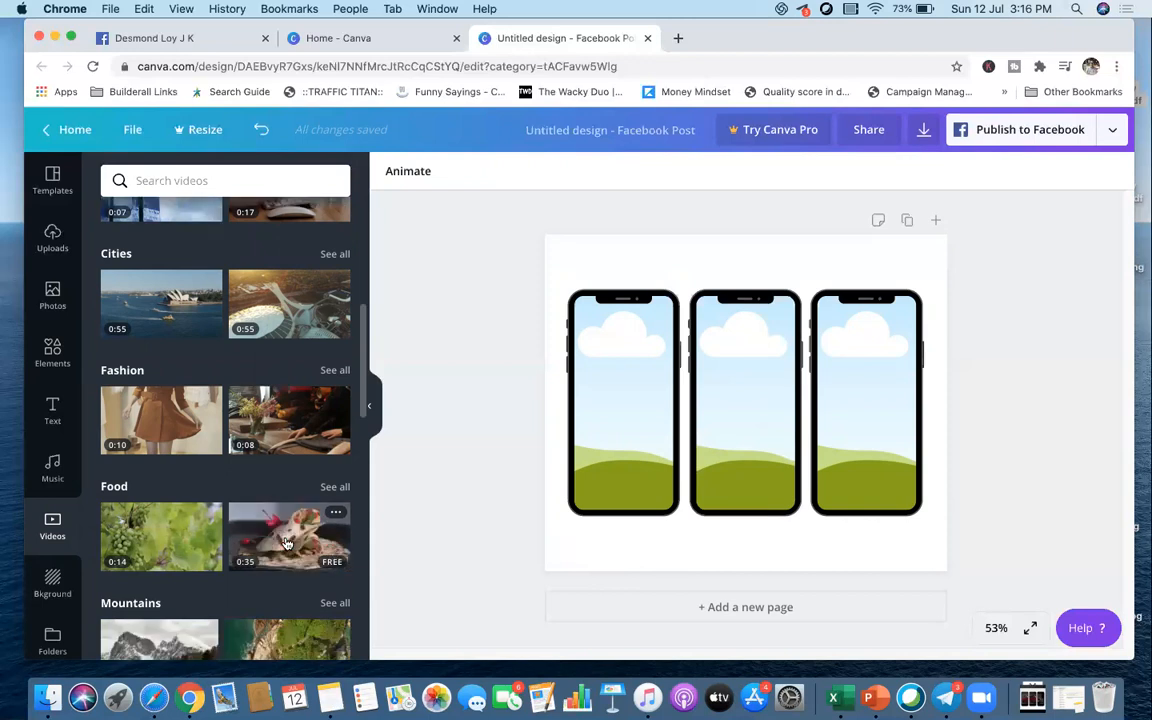
scroll(286, 543, "down", 8)
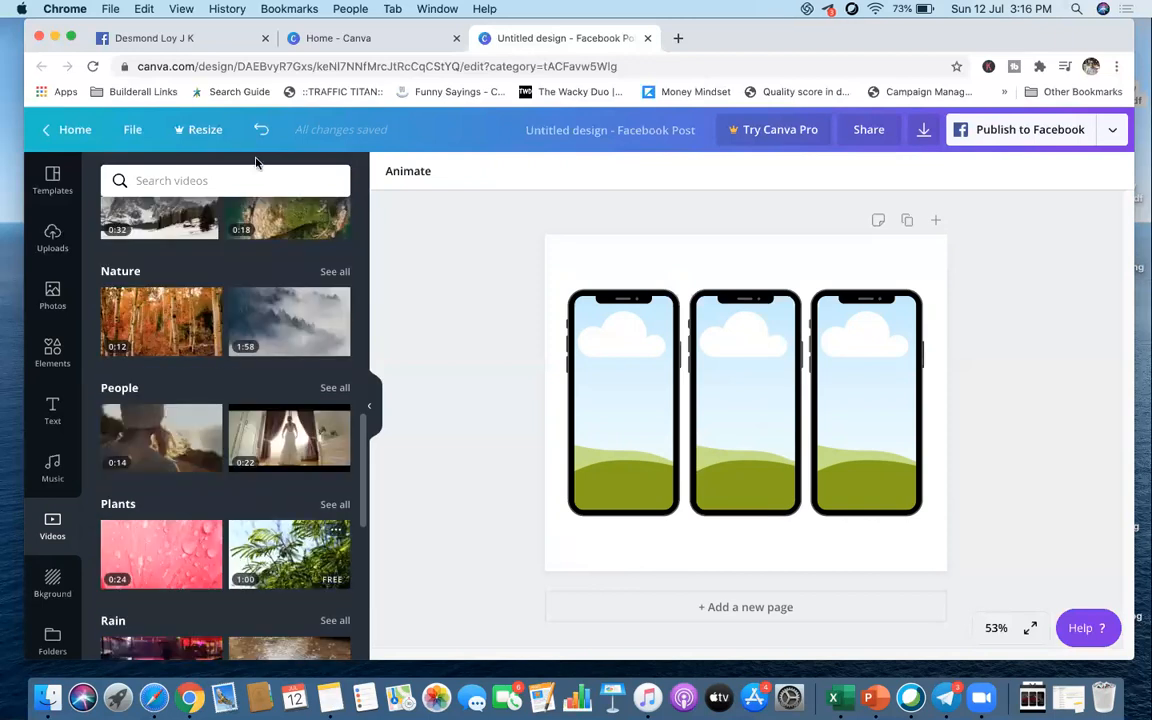
Search the stock video library for "park"
left_click(254, 184)
type("park")
key("Return")
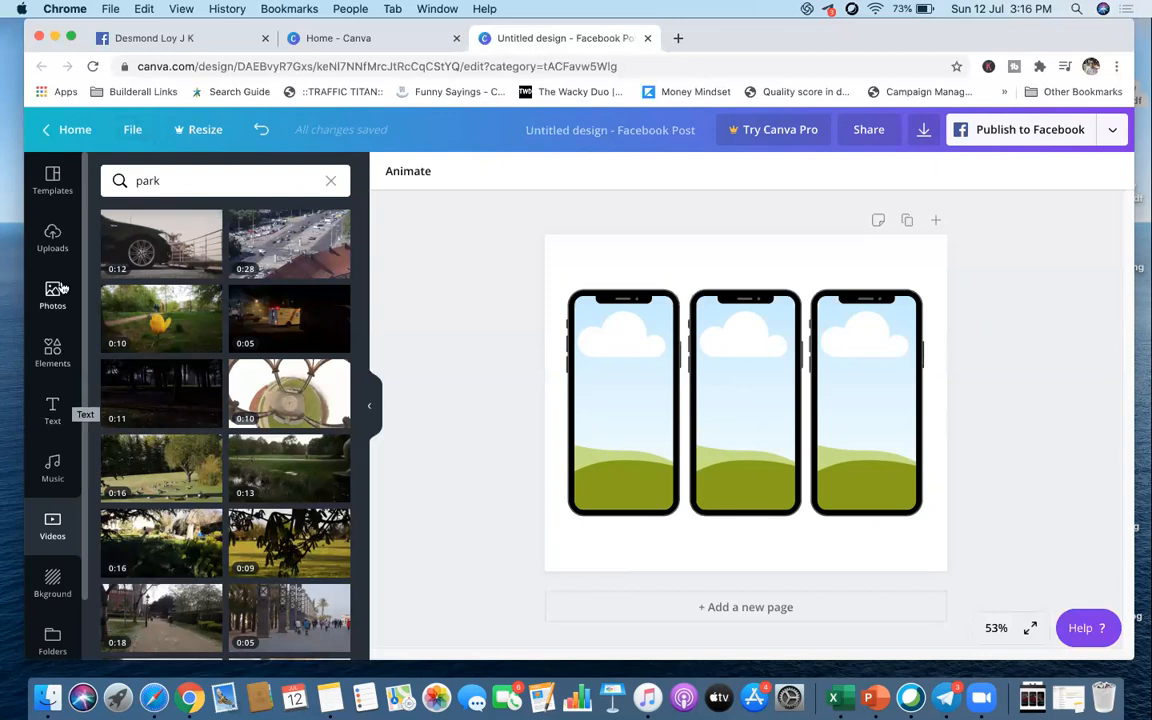
Check the previously uploaded videos and return to the park stock video results
left_click(55, 236)
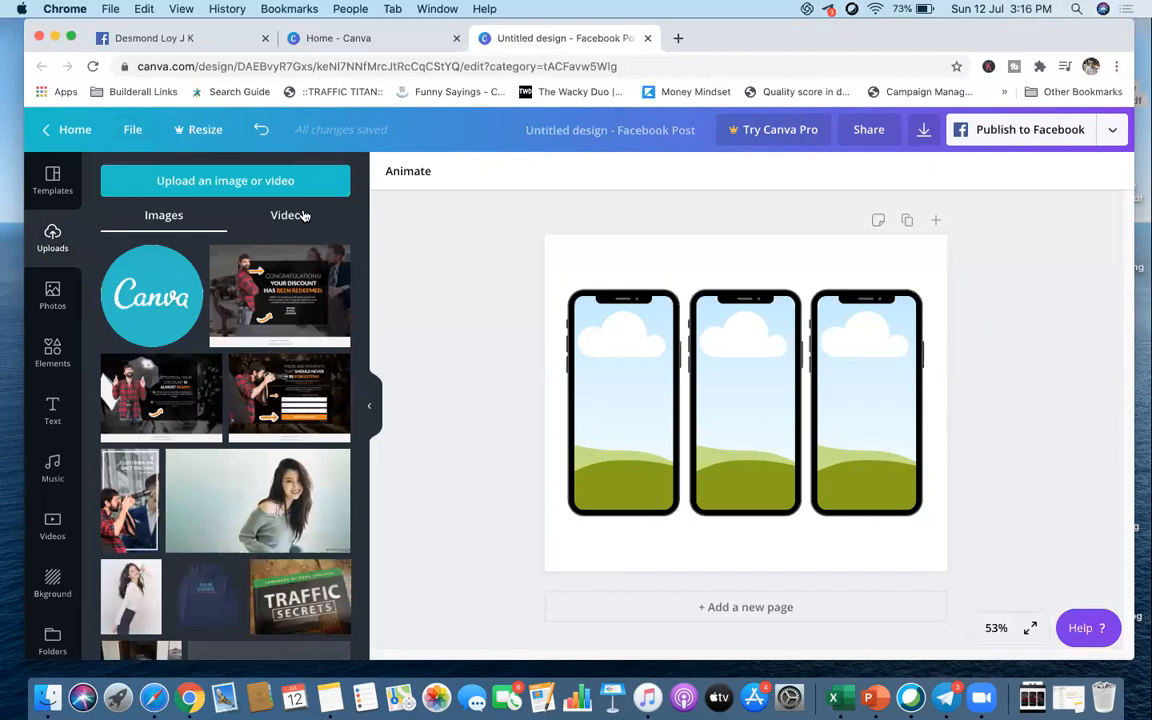
left_click(285, 218)
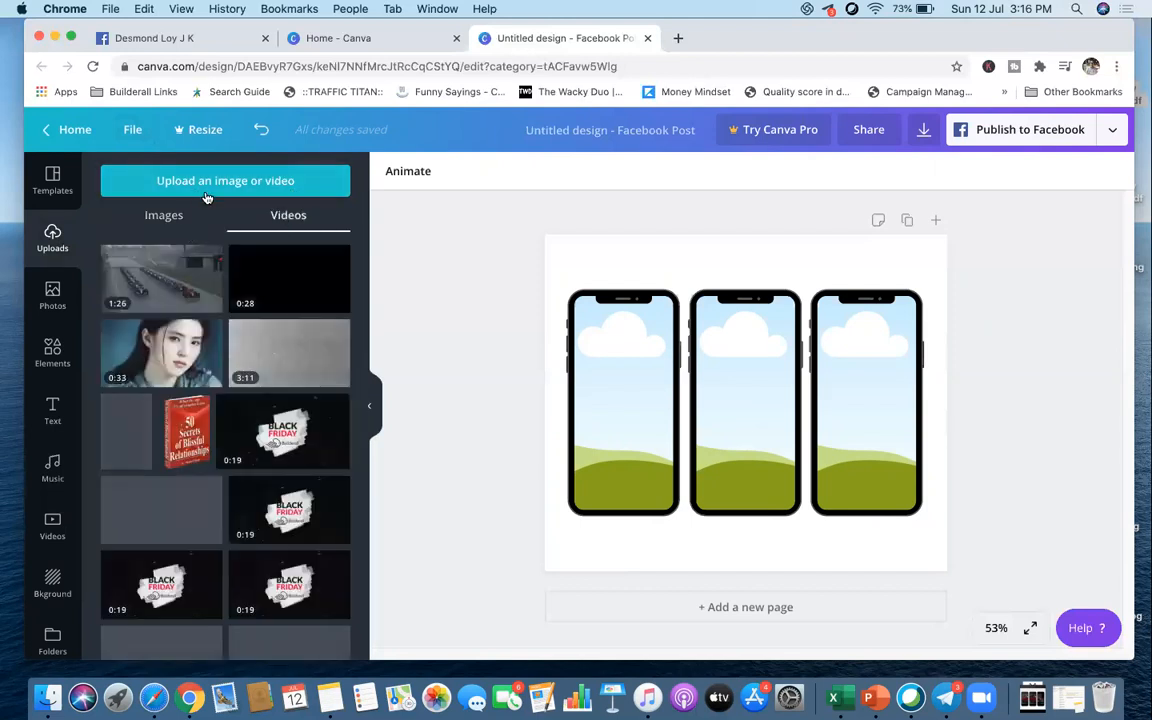
left_click(46, 536)
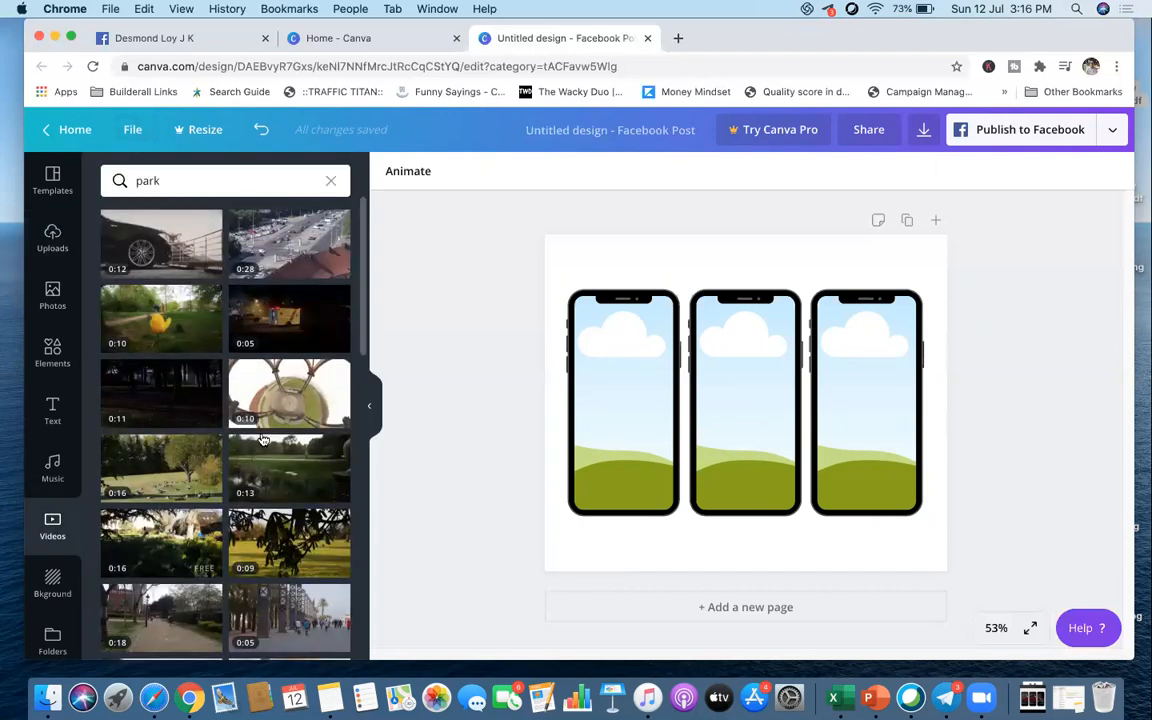
Look through the park stock video results for a wide clip that can span the three phone frames
scroll(277, 480, "down", 5)
scroll(275, 528, "down", 4)
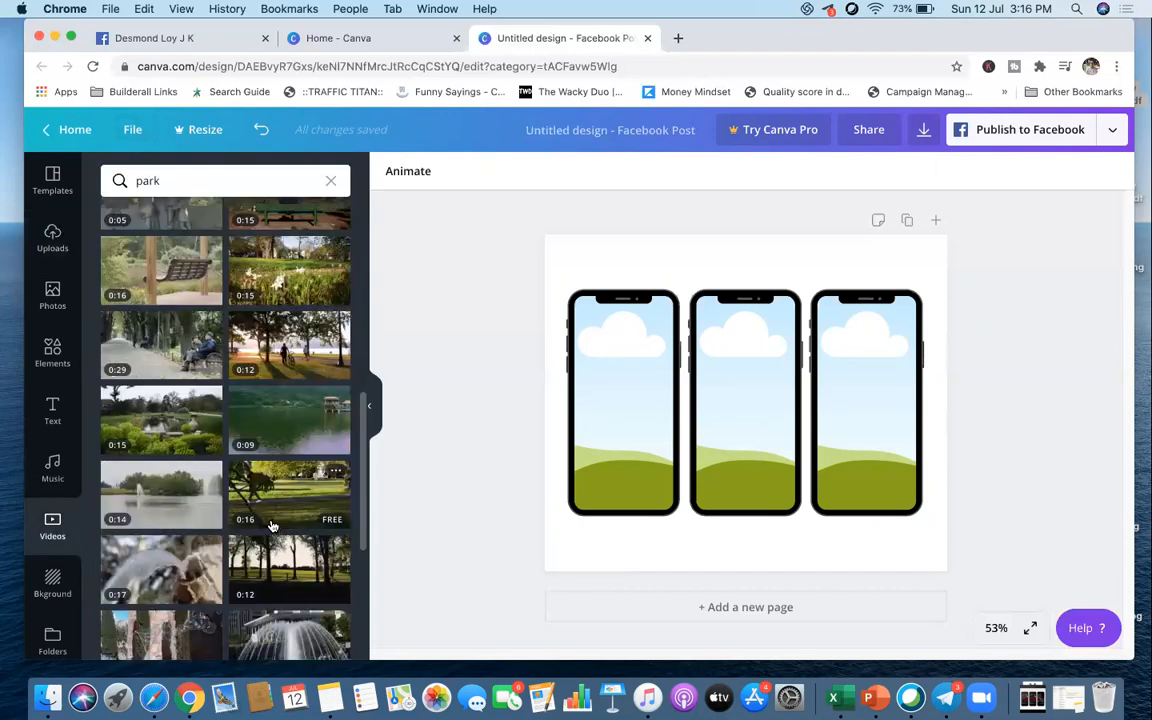
scroll(275, 525, "down", 10)
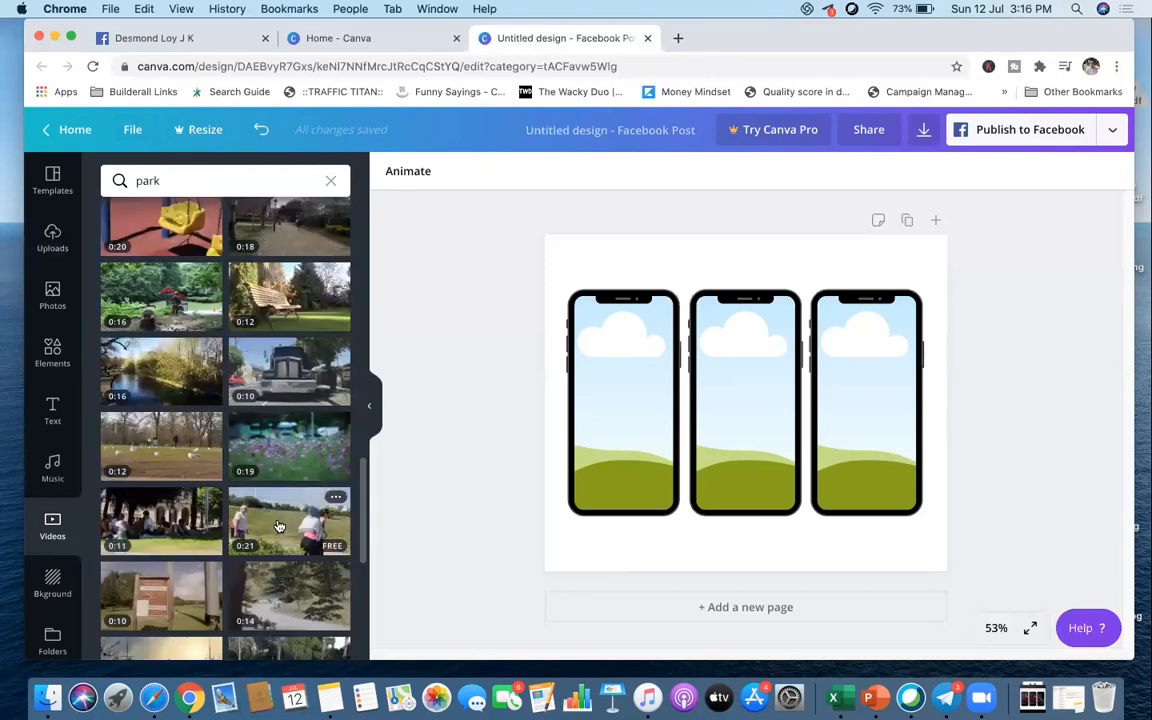
scroll(279, 527, "down", 5)
scroll(277, 523, "down", 4)
scroll(279, 527, "down", 5)
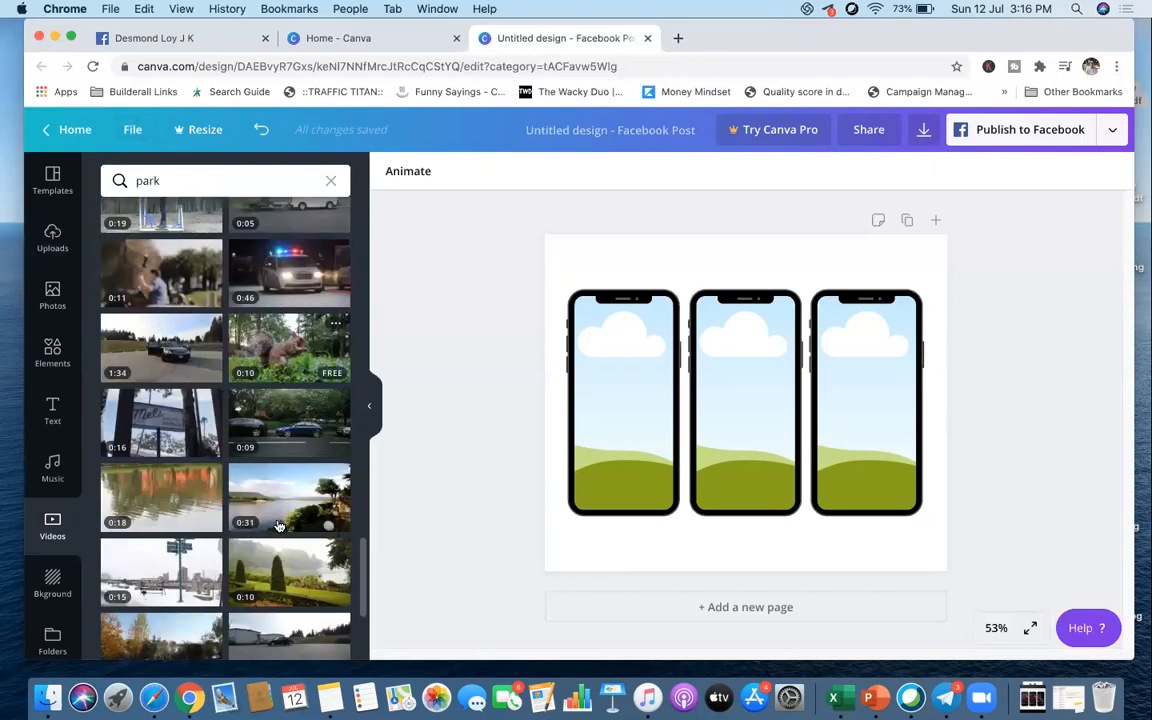
scroll(279, 525, "down", 6)
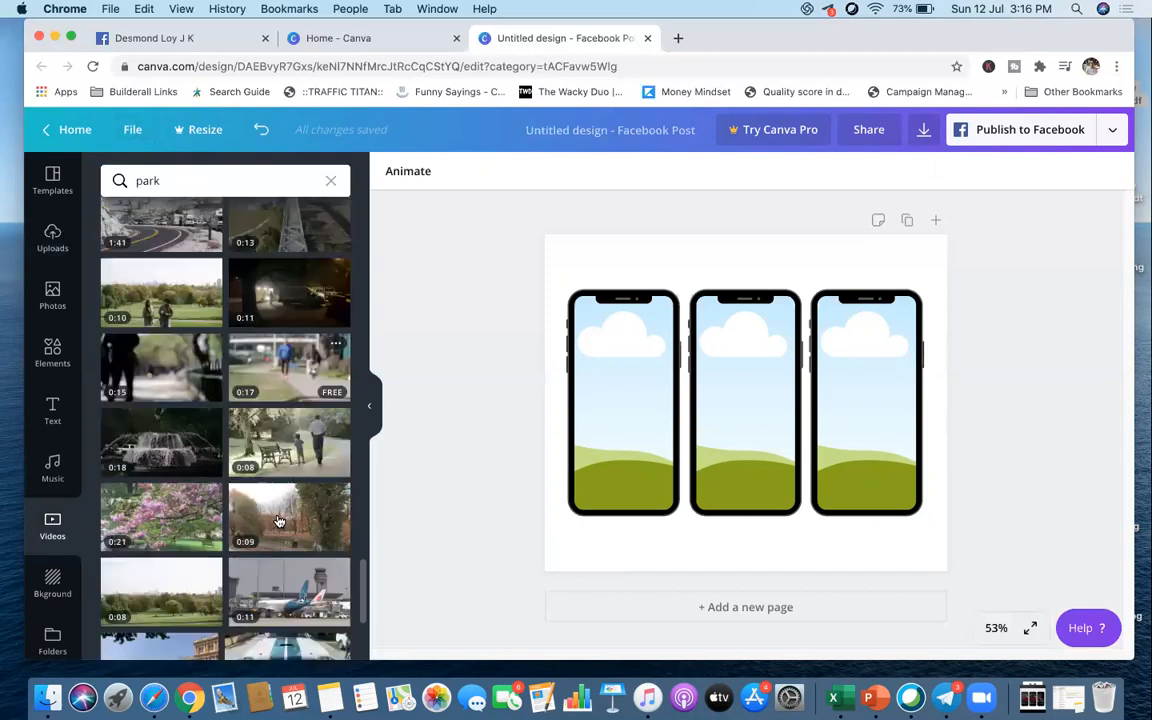
scroll(279, 521, "down", 3)
scroll(279, 521, "down", 6)
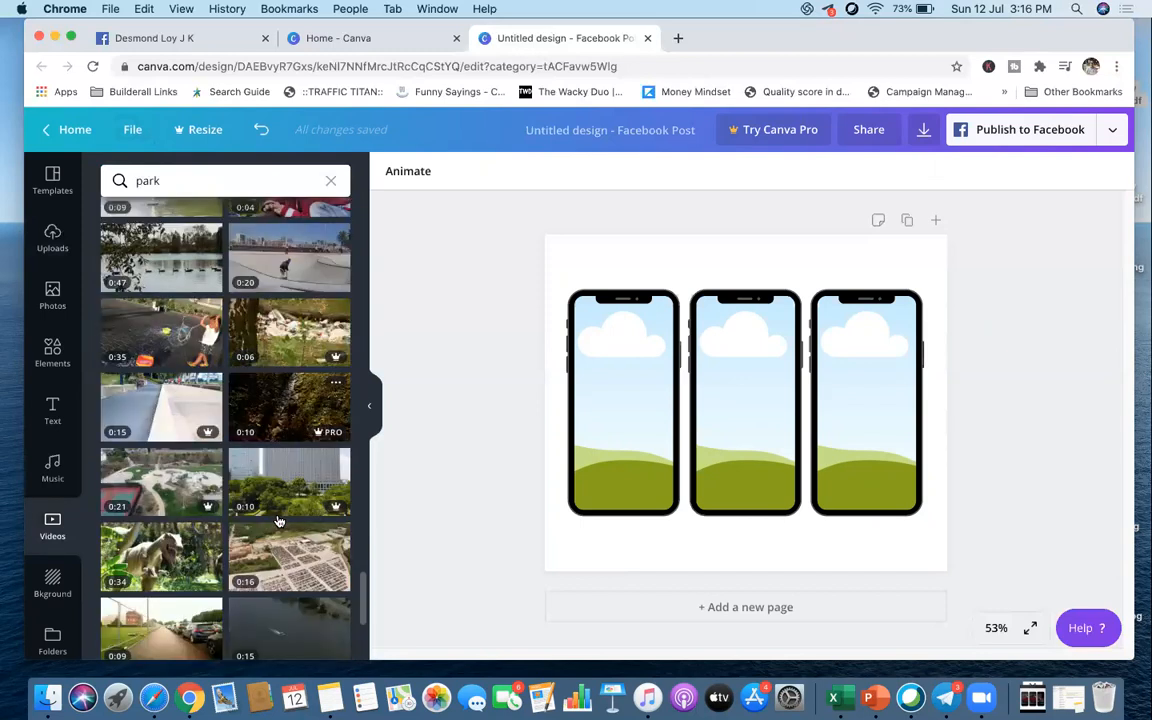
scroll(279, 521, "down", 5)
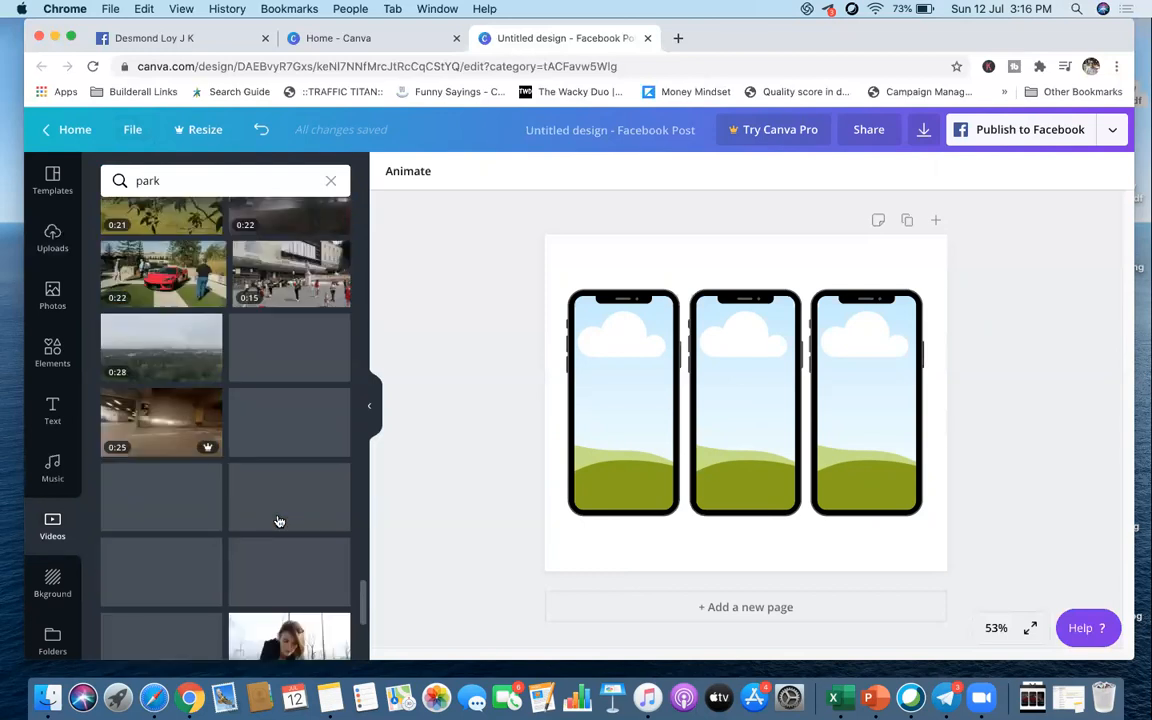
scroll(279, 521, "down", 3)
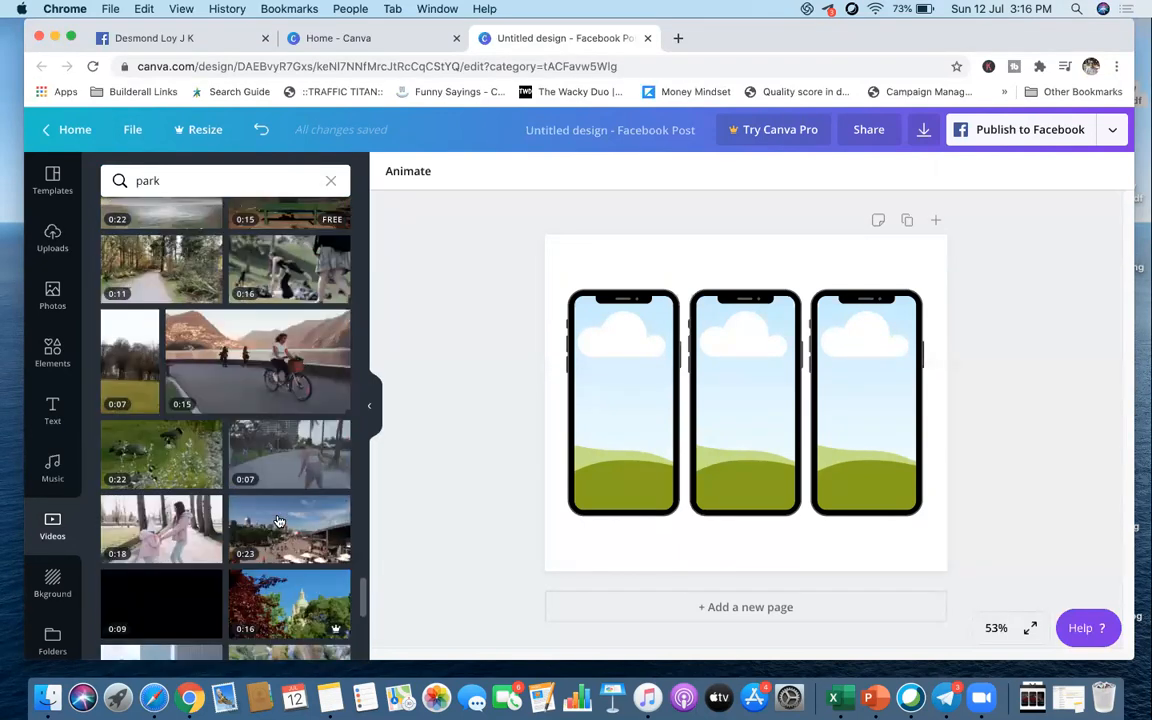
scroll(279, 521, "down", 2)
scroll(279, 521, "down", 4)
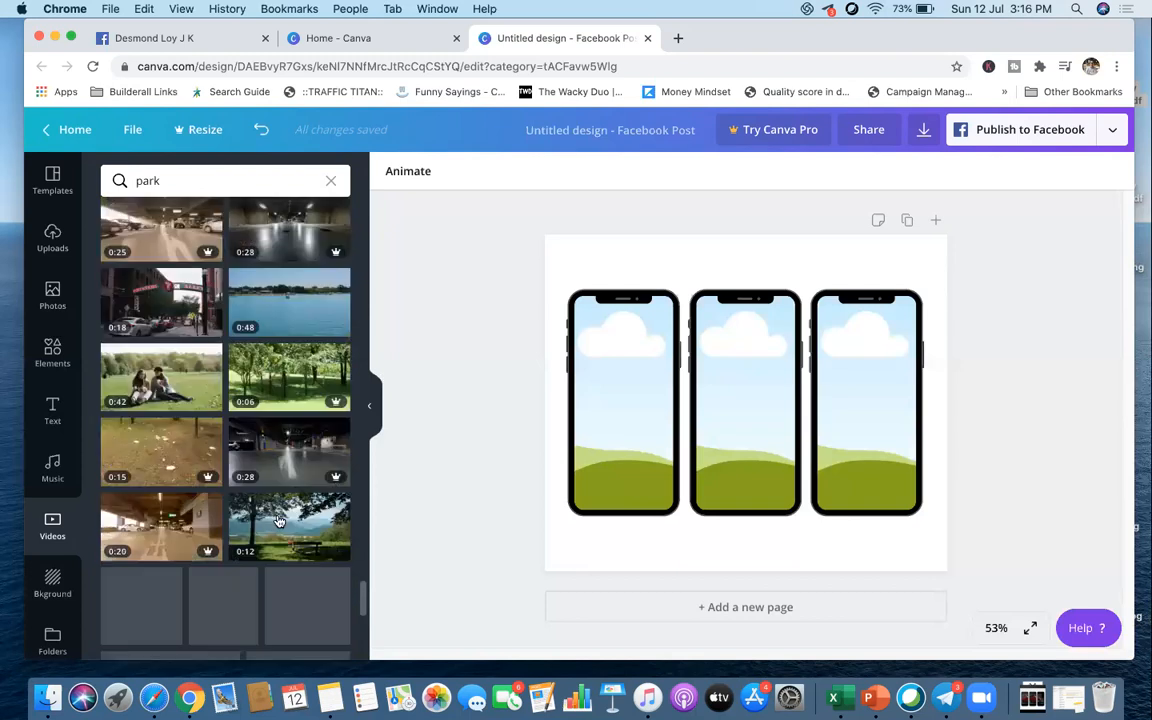
scroll(279, 521, "down", 2)
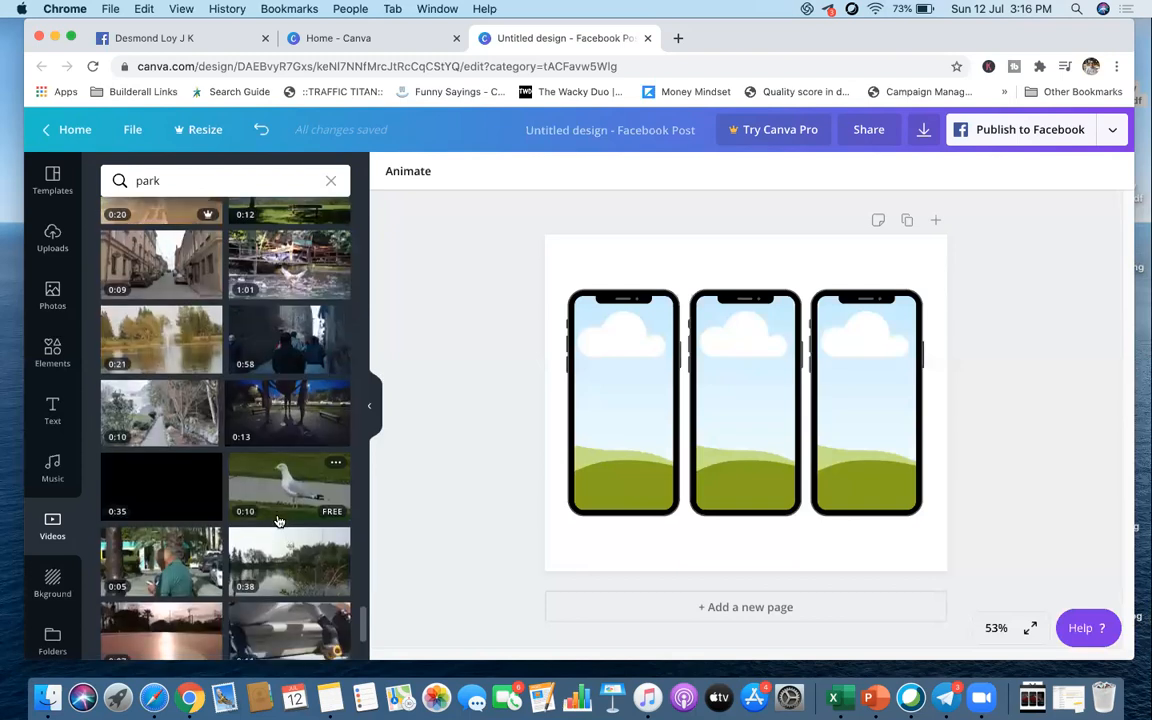
scroll(279, 521, "down", 2)
scroll(279, 521, "down", 2)
scroll(279, 521, "down", 4)
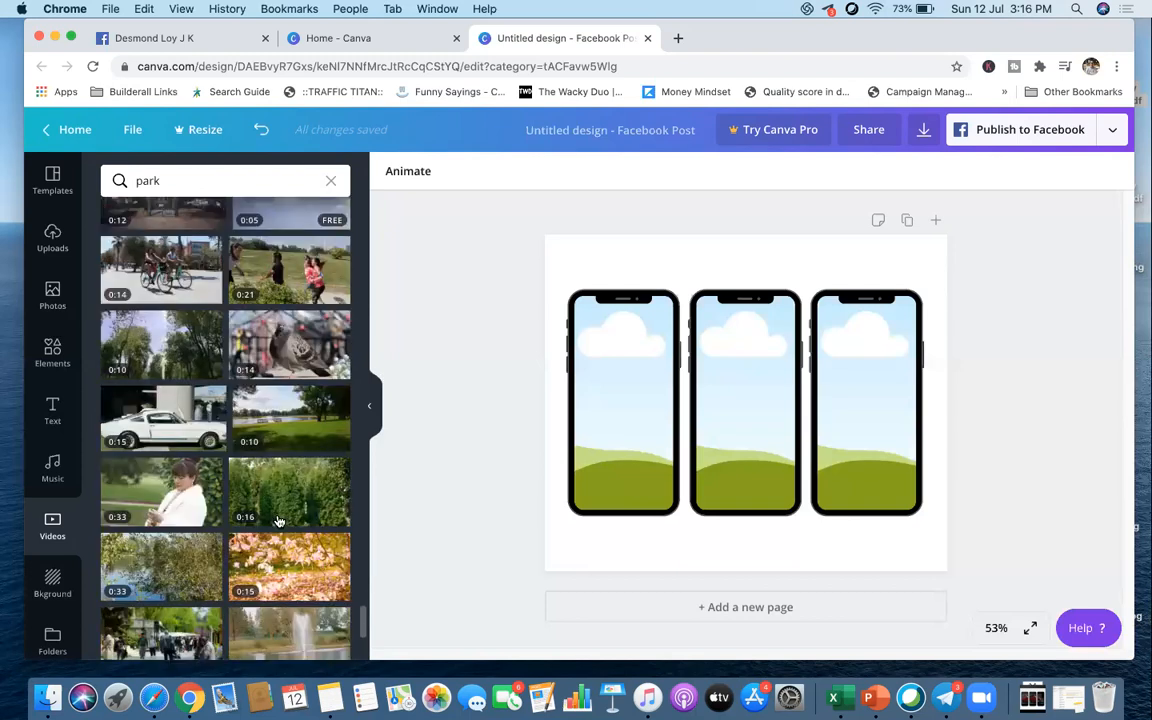
scroll(279, 521, "up", 2)
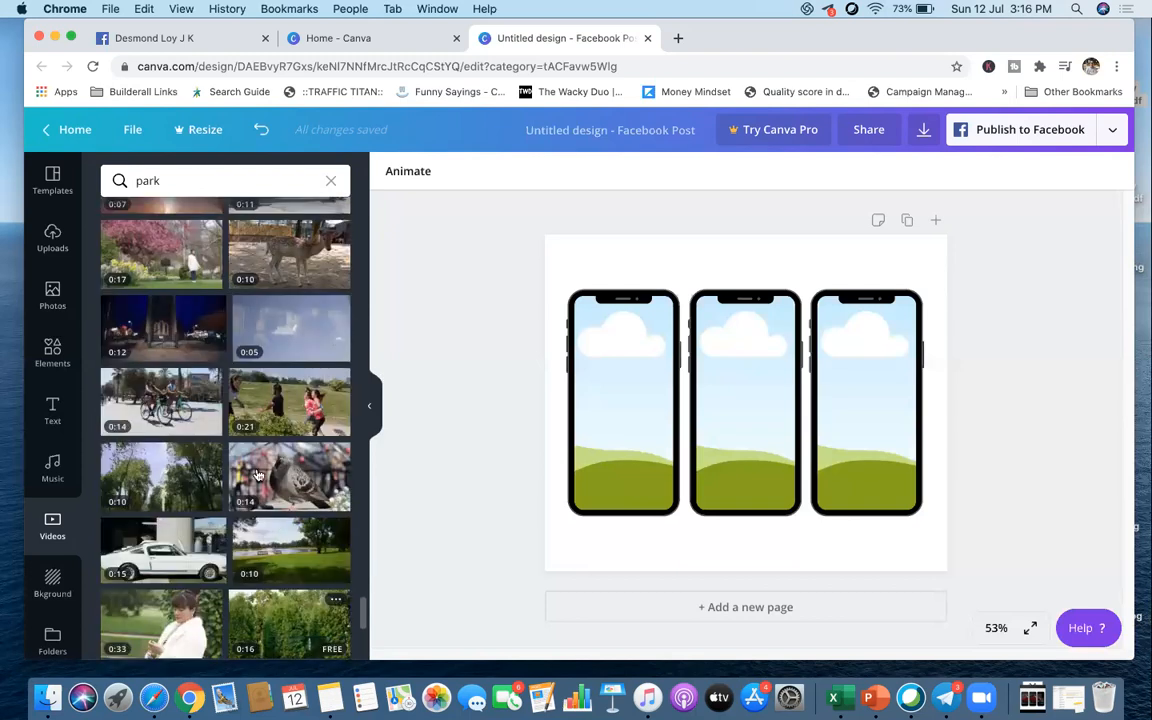
Add the 14-second clip of two cyclists to the page, pause it, and stretch it to cover all three phones
left_click(172, 393)
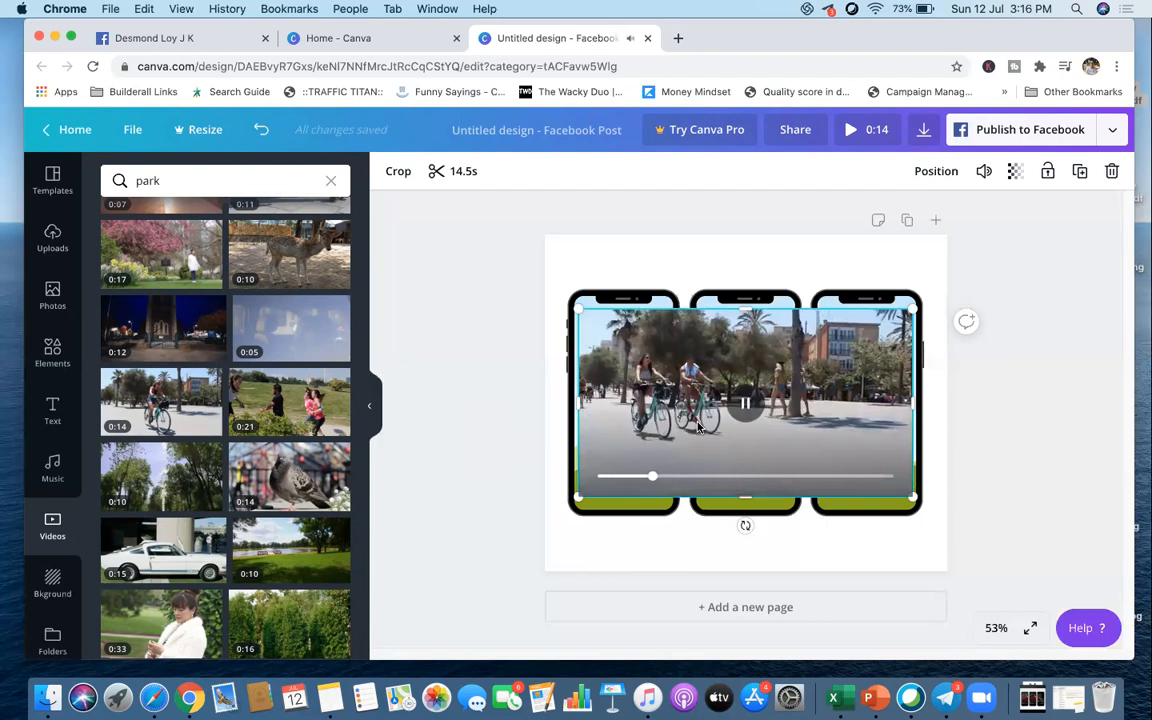
left_click(746, 404)
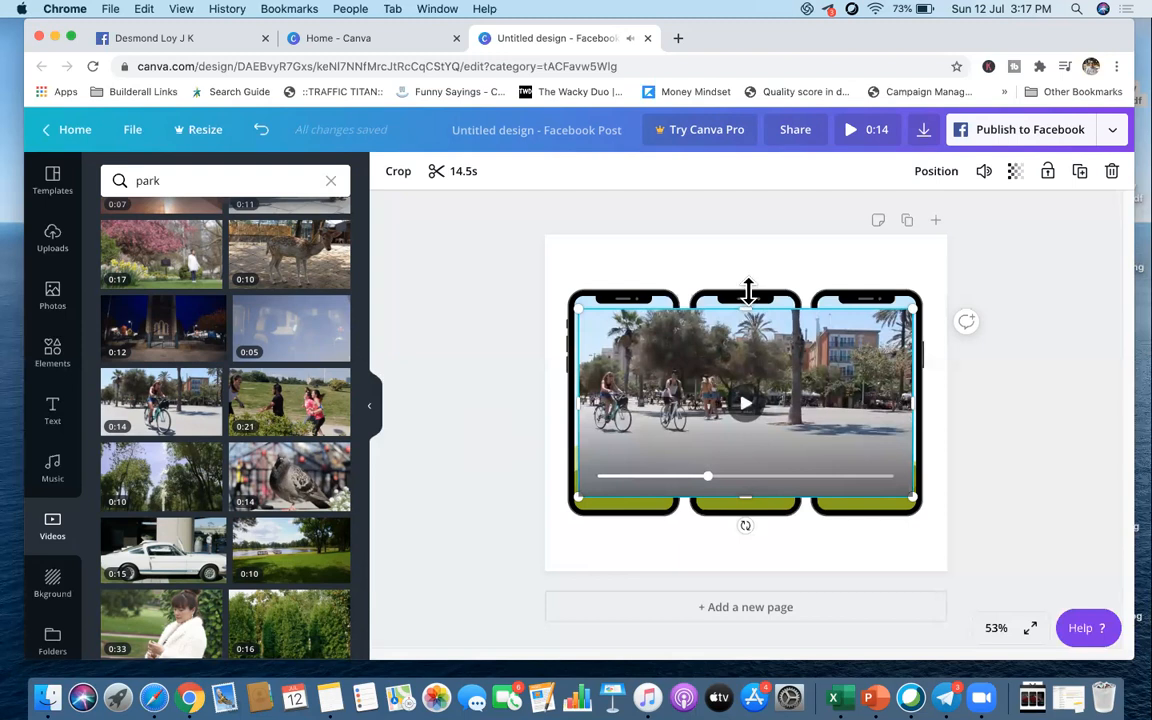
left_click_drag(748, 292, 748, 291)
left_click_drag(746, 499, 750, 521)
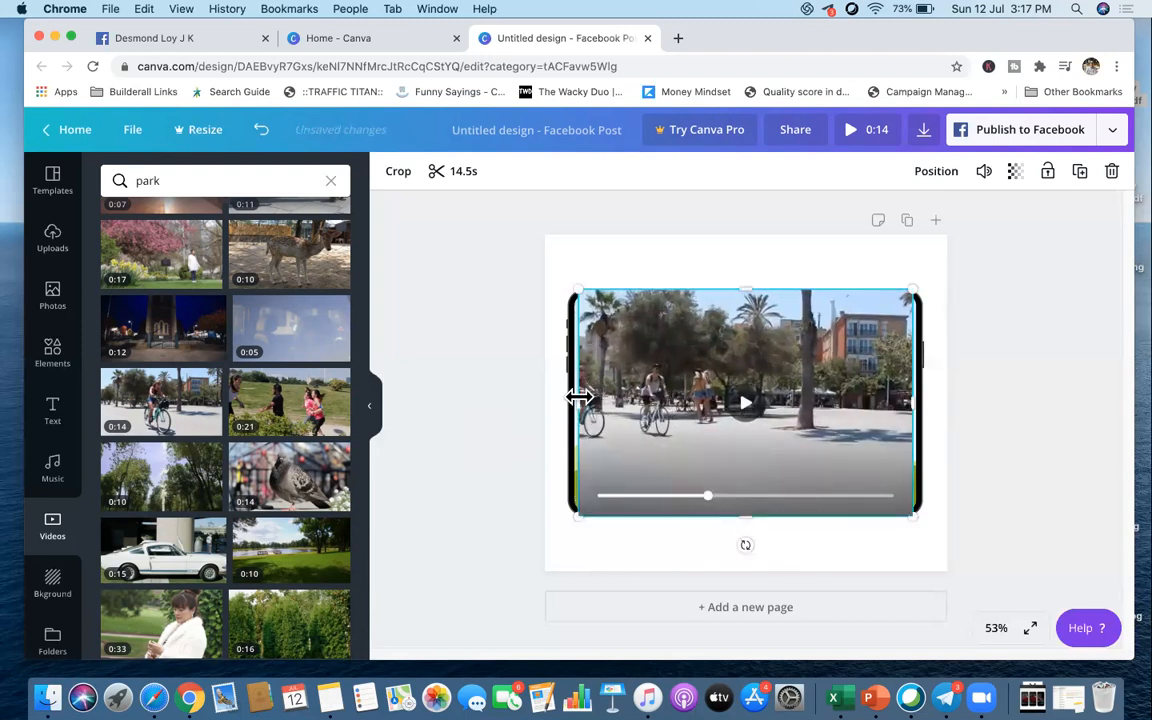
left_click_drag(567, 397, 565, 398)
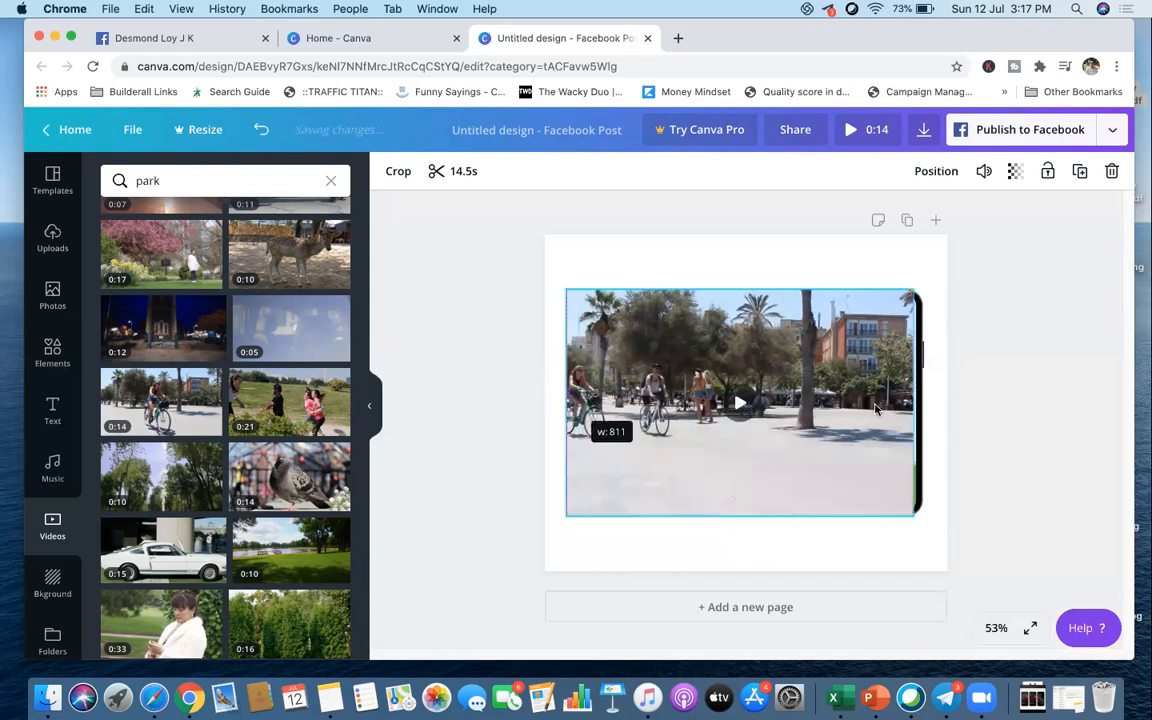
left_click_drag(918, 400, 925, 400)
mouse_move(712, 381)
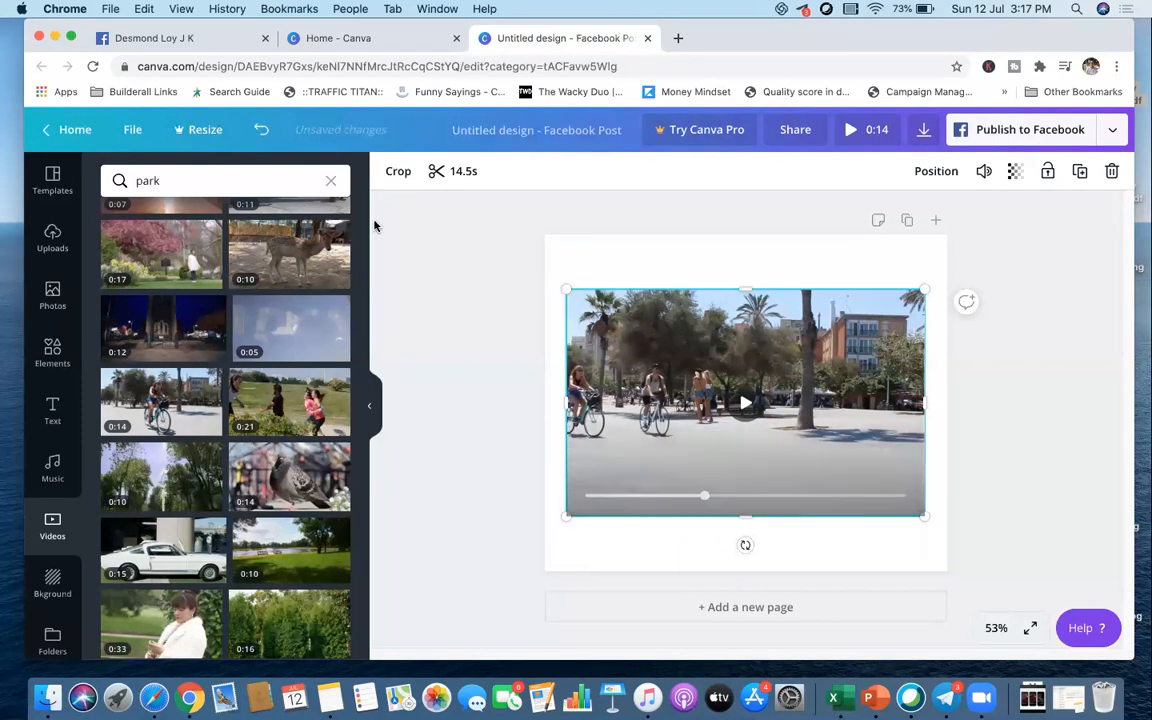
Crop the cyclists video to the part over the left phone and place it into that phone's frame
left_click(398, 172)
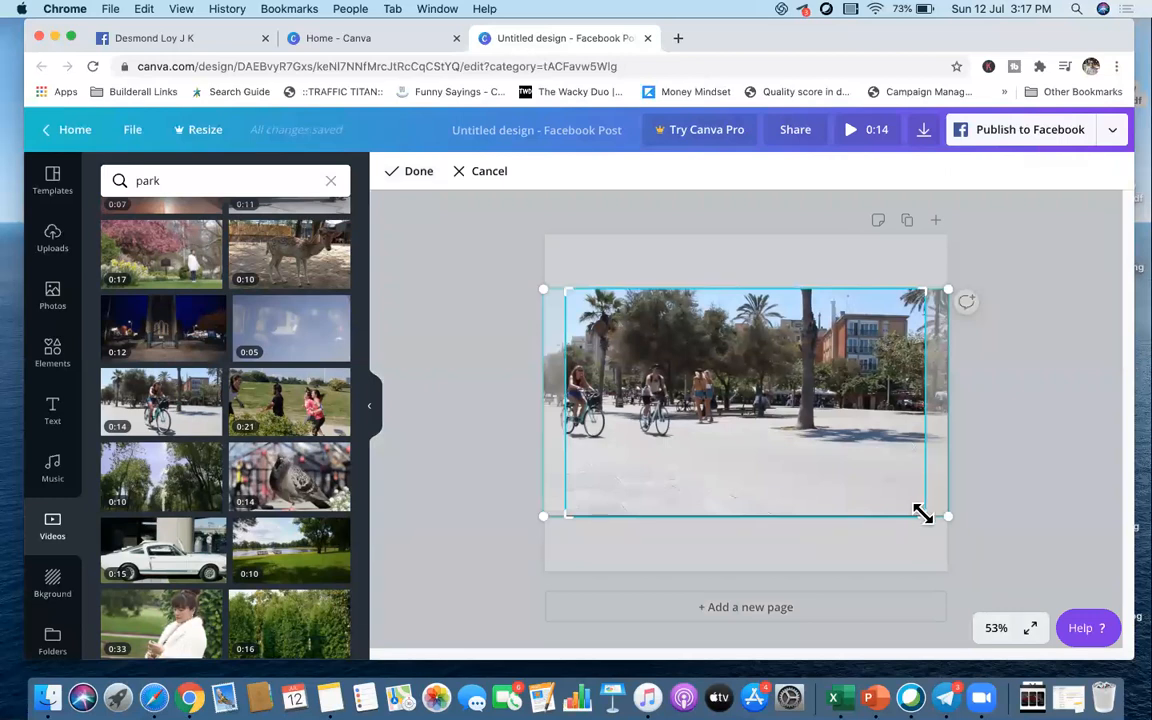
left_click_drag(915, 512, 677, 515)
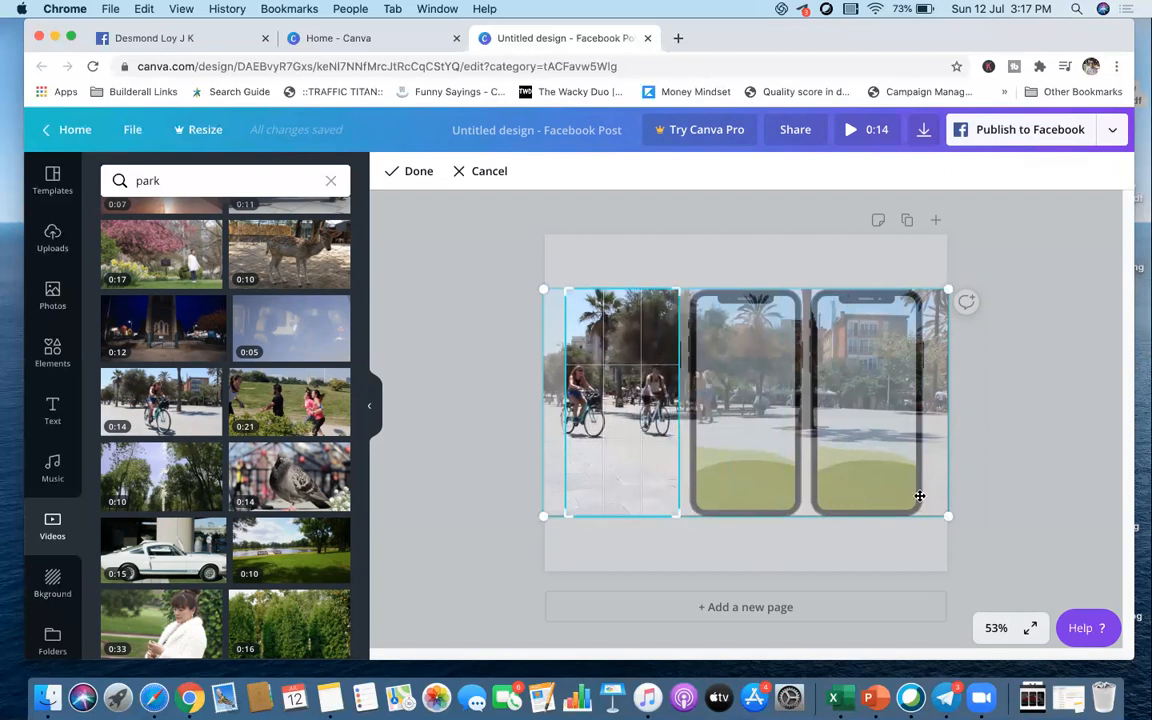
left_click(417, 177)
mouse_move(576, 436)
left_mouse_down()
mouse_move(566, 435)
mouse_move(584, 437)
left_mouse_up()
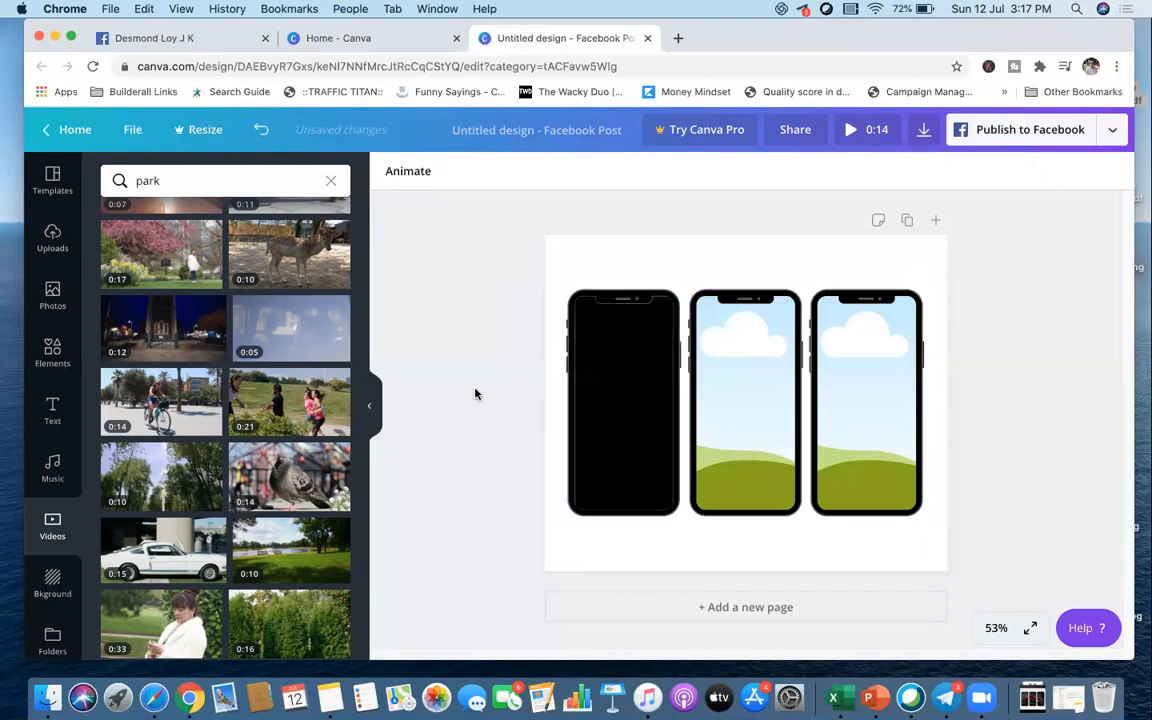
Add the same cyclists clip a second time and stretch it to cover the full span of the three phones
left_click(172, 409)
left_click_drag(747, 308, 746, 291)
left_click_drag(744, 497, 744, 515)
left_click_drag(578, 401, 566, 401)
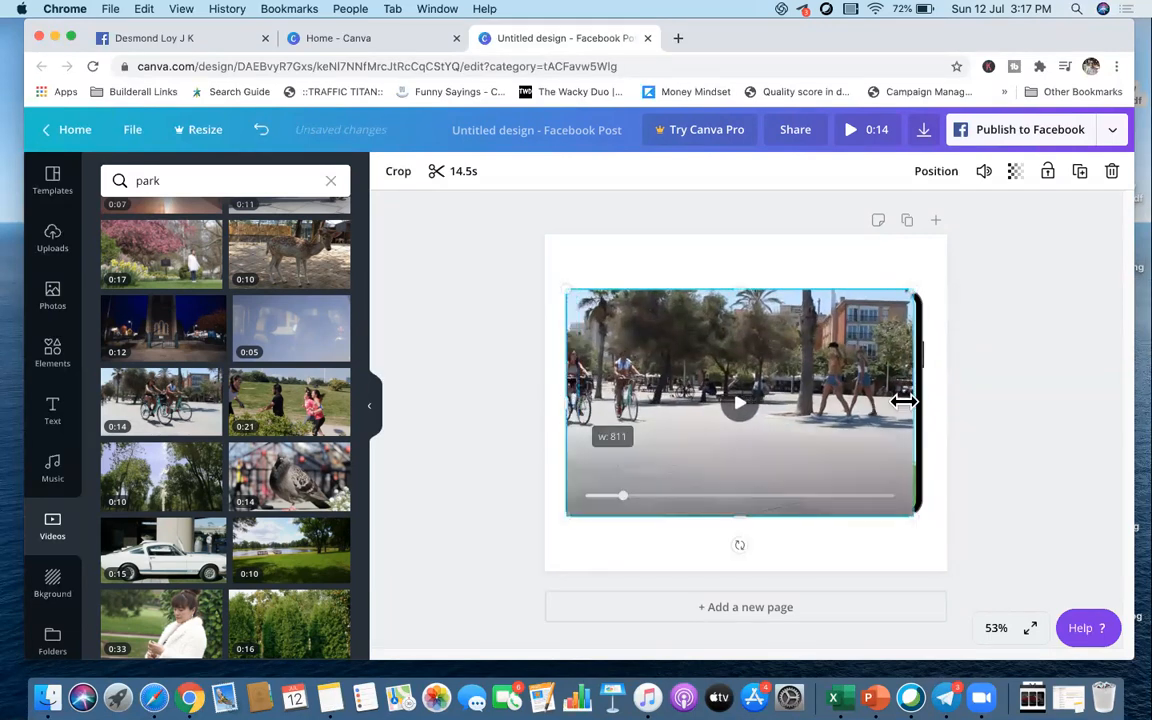
mouse_move(929, 401)
left_mouse_down()
mouse_move(915, 404)
mouse_move(925, 401)
left_mouse_up()
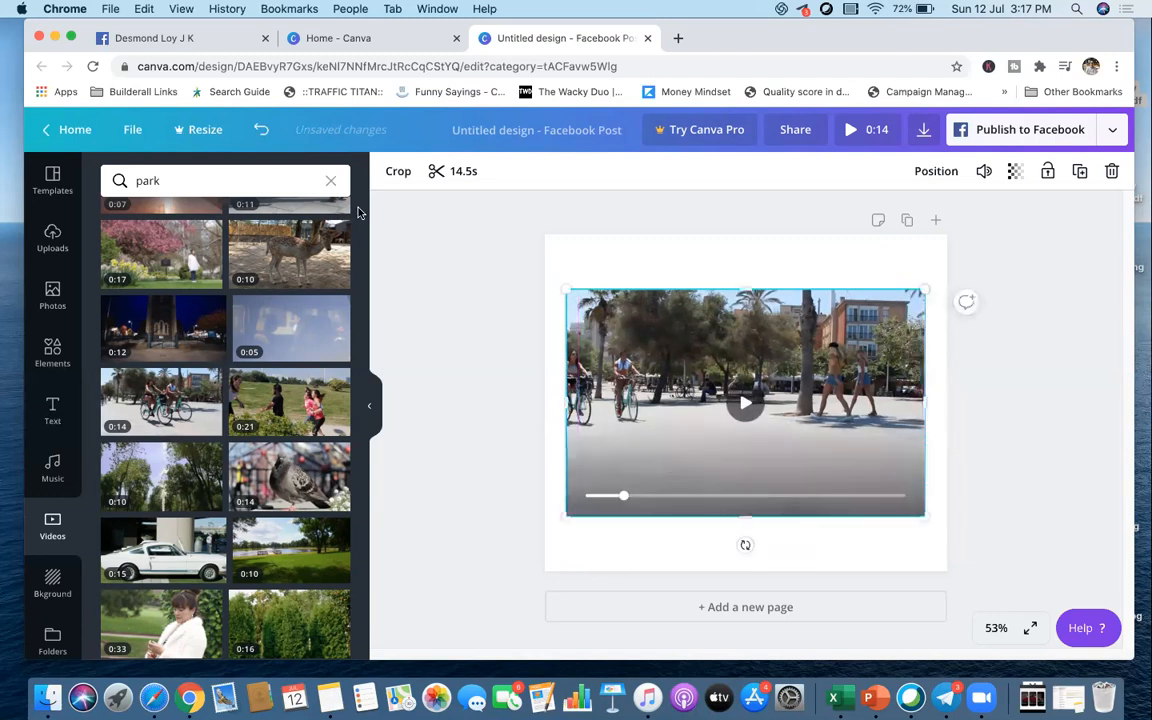
Crop the second cyclists clip to the part over the centre phone and place it into that phone's frame
left_click(398, 171)
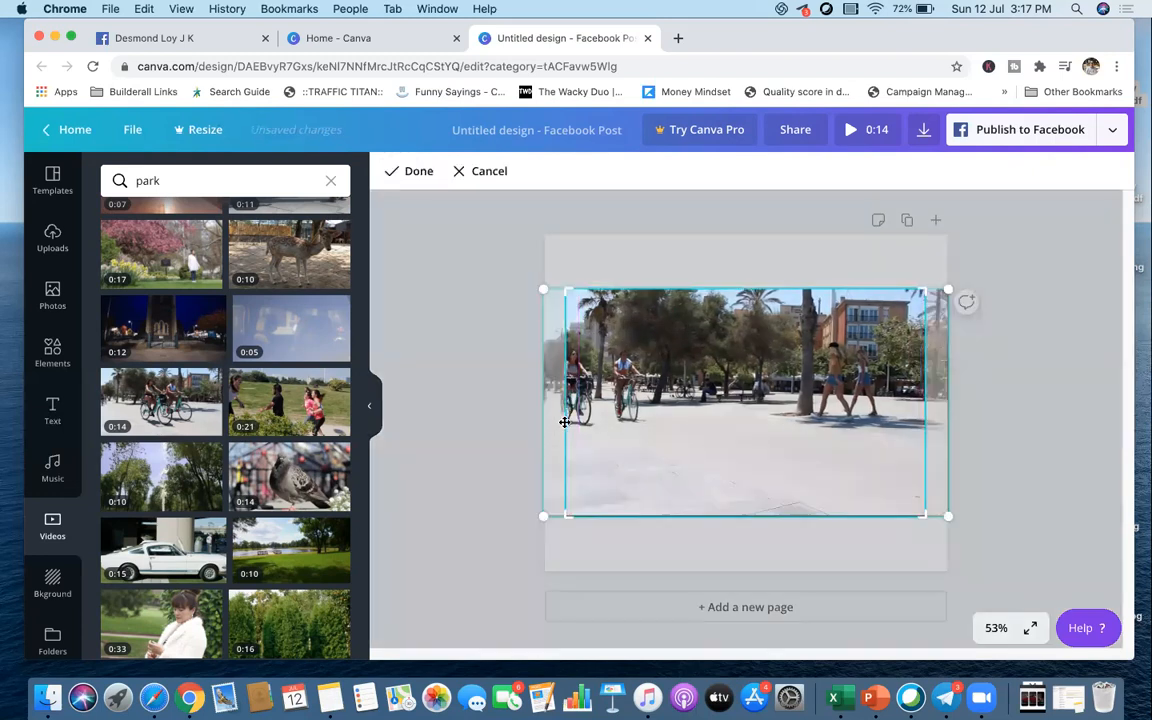
left_click_drag(566, 516, 689, 512)
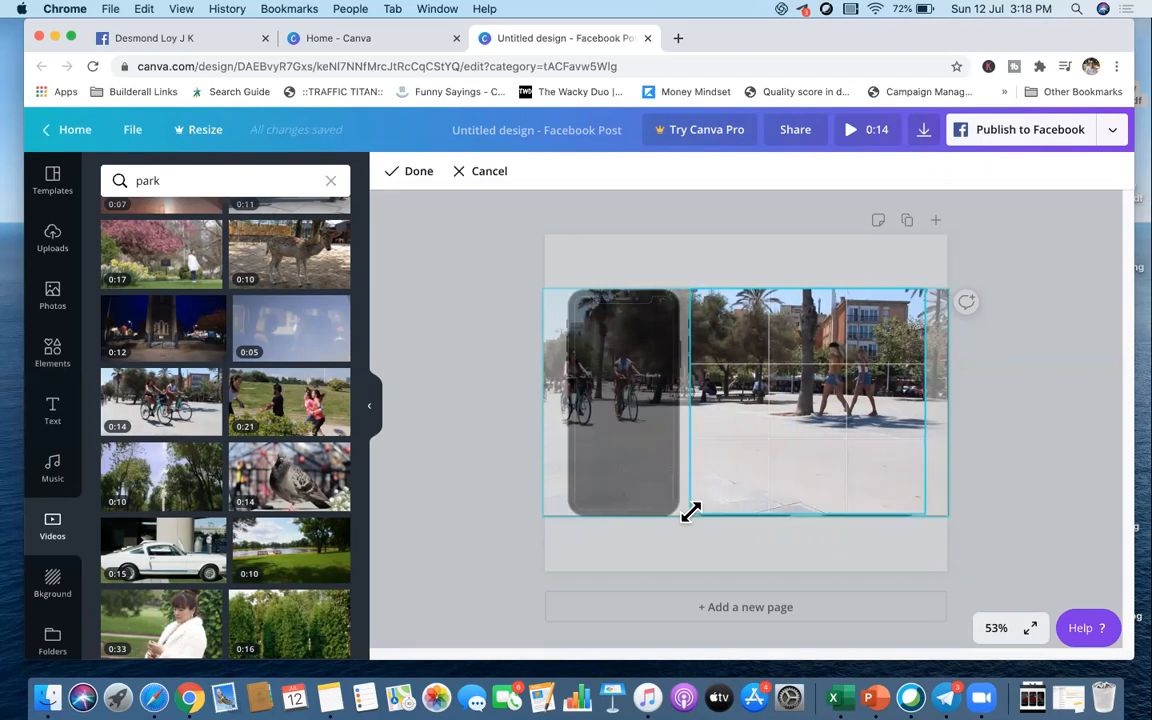
left_click_drag(923, 514, 800, 510)
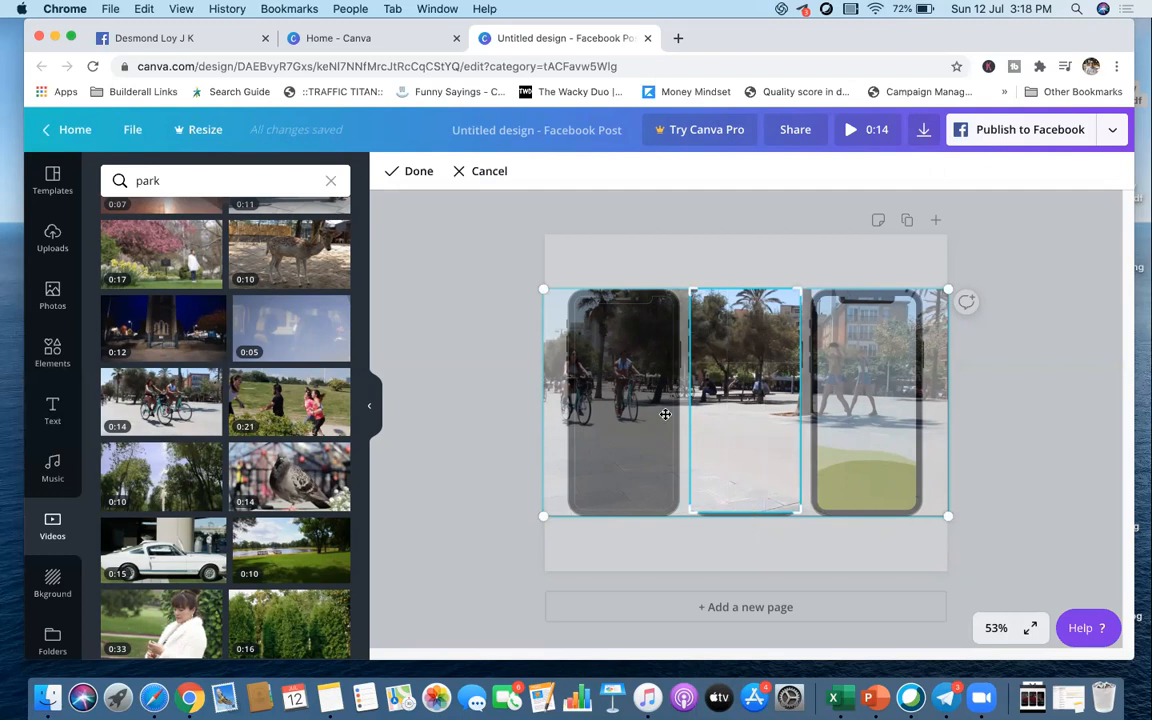
left_click(408, 172)
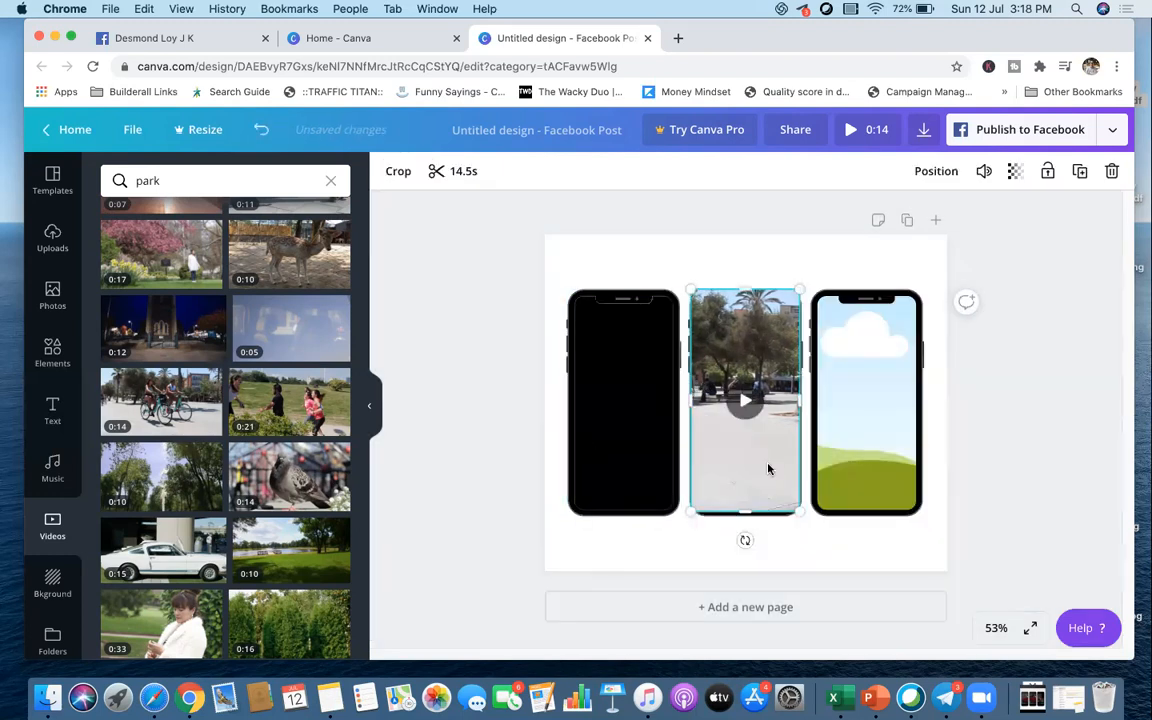
mouse_move(771, 468)
left_mouse_down()
mouse_move(800, 473)
mouse_move(776, 470)
left_mouse_up()
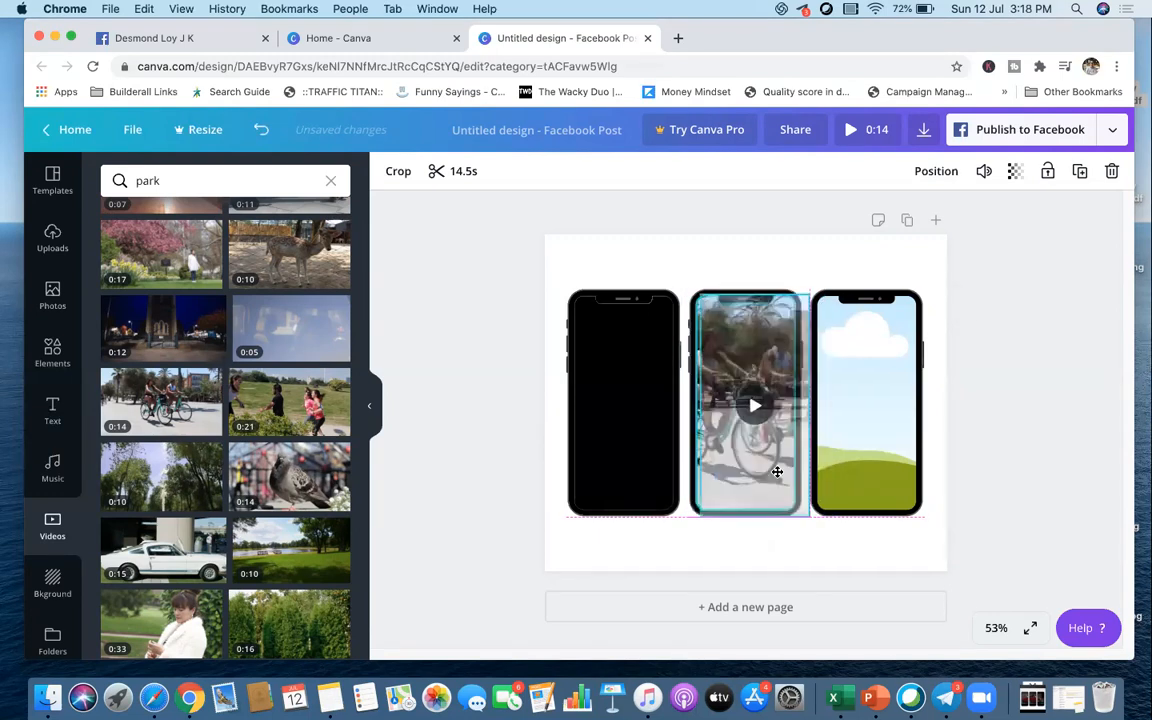
left_click(469, 411)
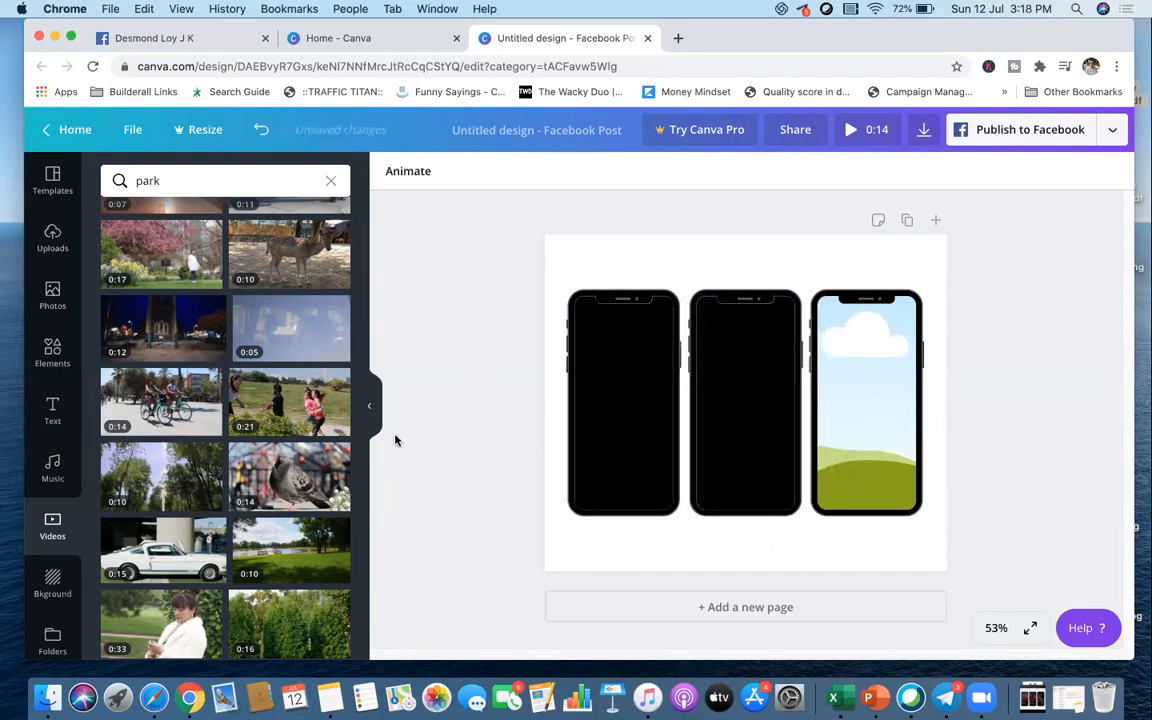
Add the cyclists clip a third time, pause it, and enlarge it to the outer edges of the three phones
left_click(224, 425)
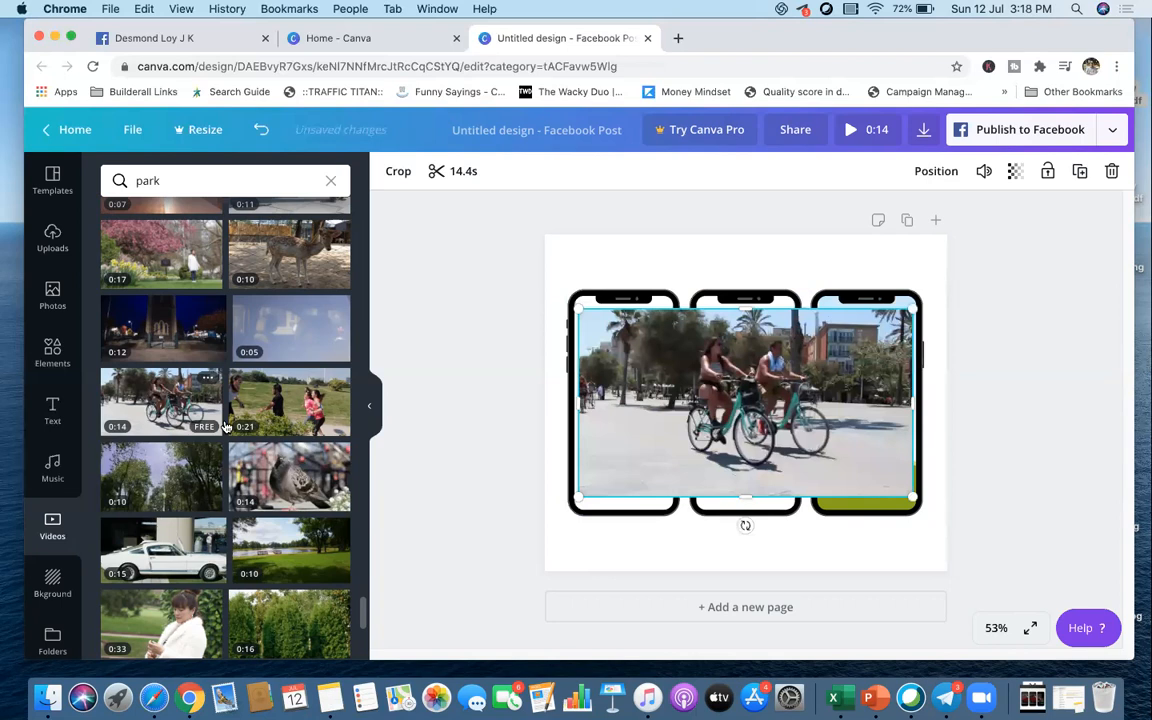
left_click(743, 406)
left_click(744, 408)
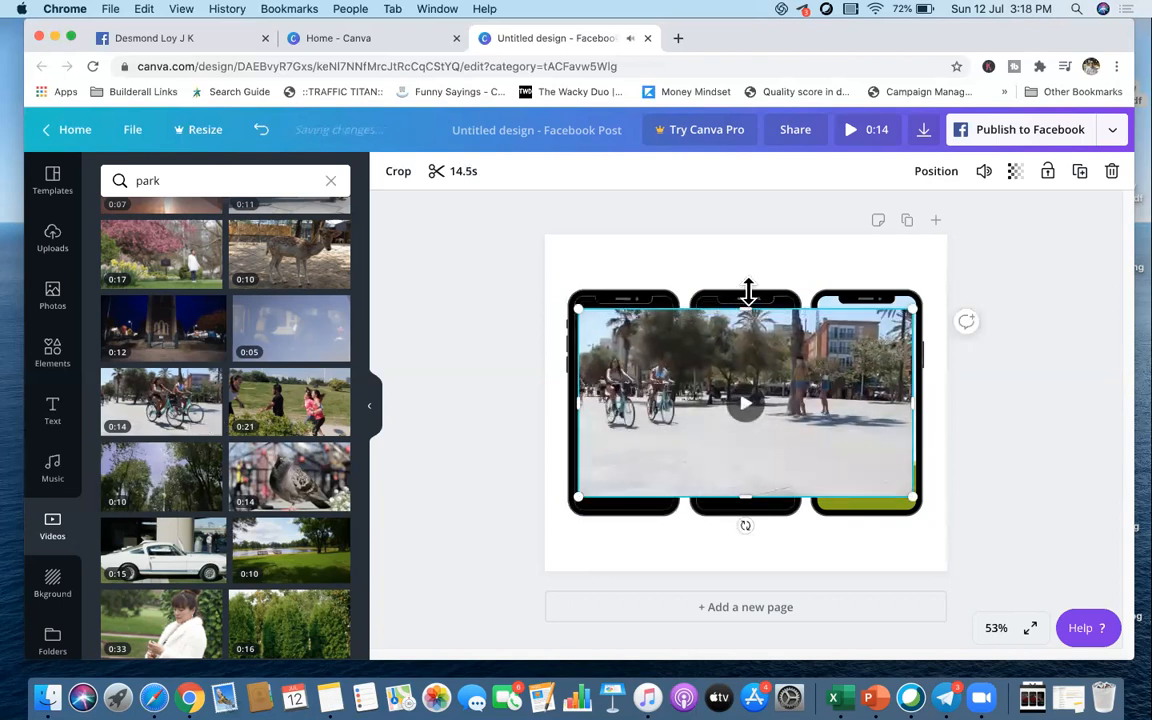
left_click_drag(748, 292, 748, 290)
mouse_move(756, 515)
left_mouse_down()
mouse_move(751, 527)
mouse_move(752, 516)
left_mouse_up()
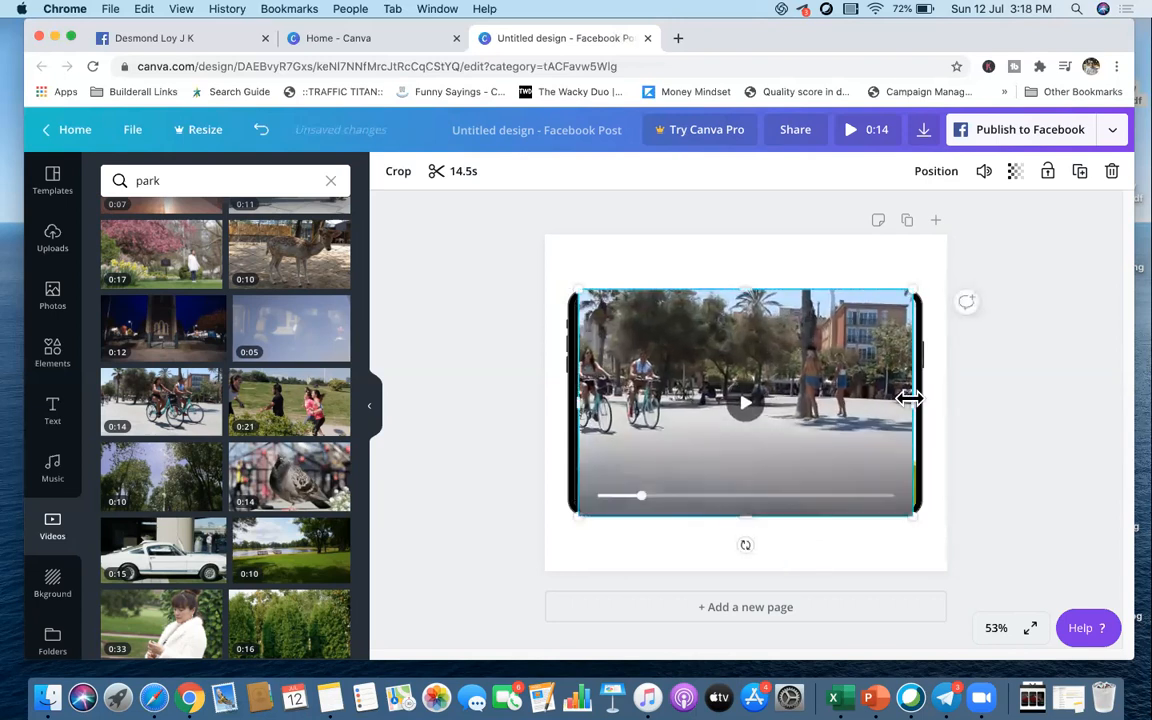
left_click_drag(918, 399, 928, 399)
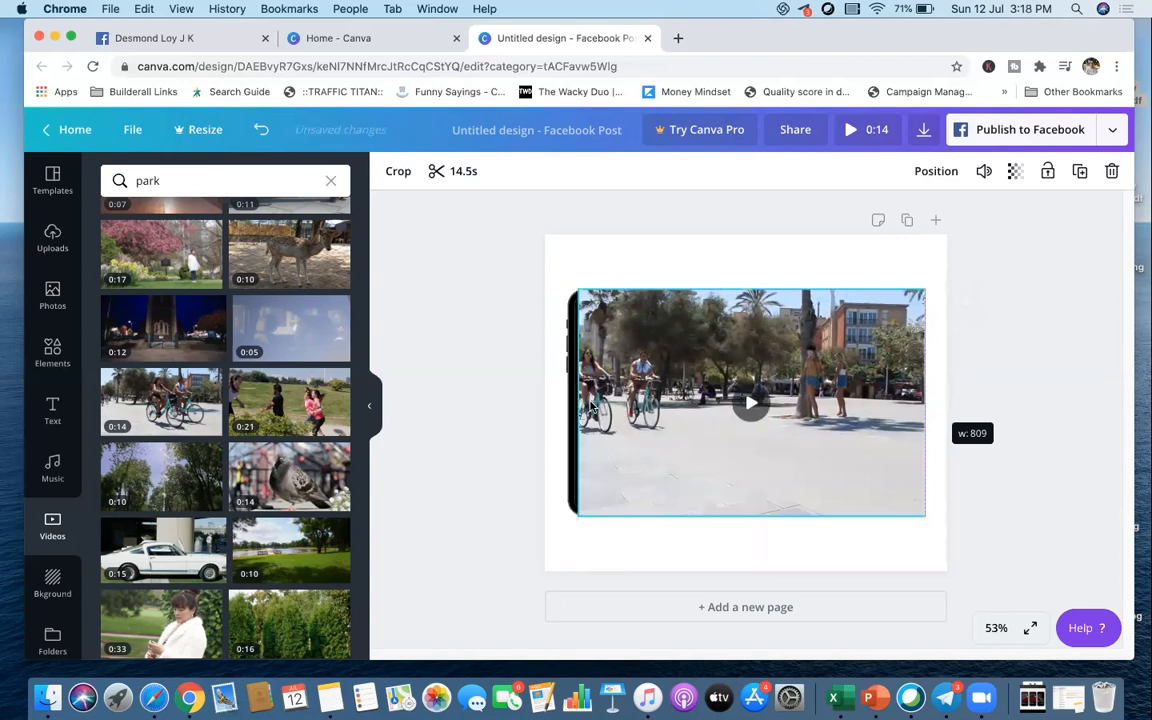
left_click_drag(552, 398, 563, 398)
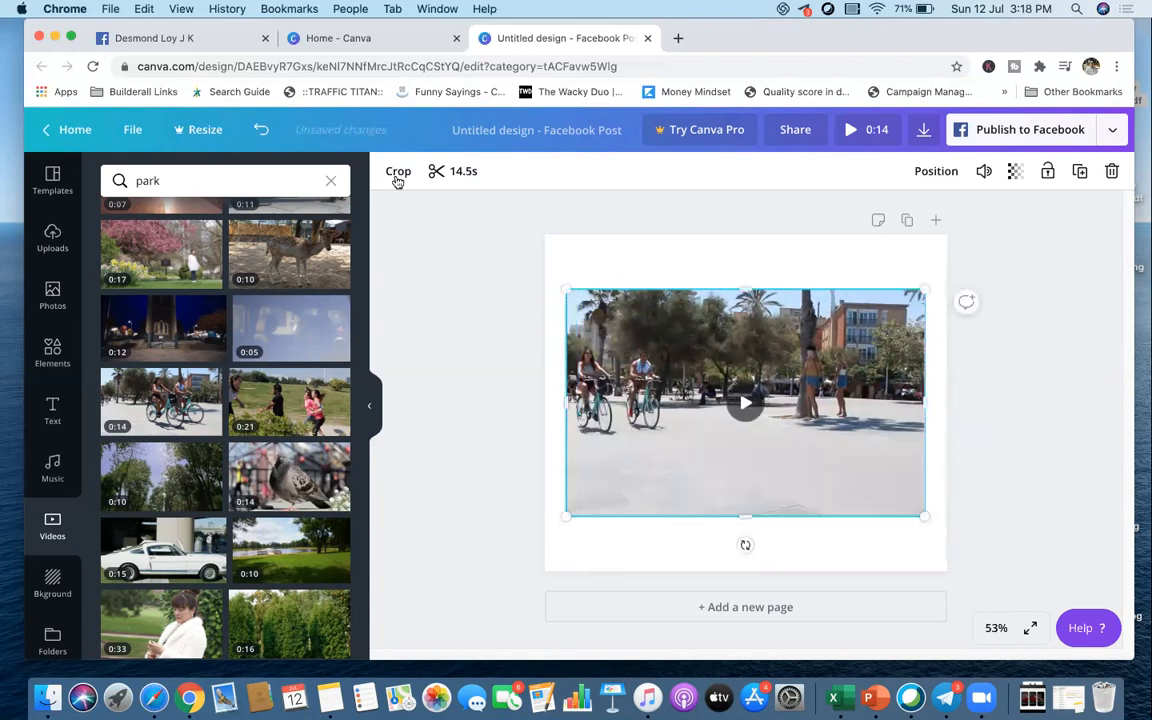
Crop the third cyclists clip to the part covering the right phone
double_click(603, 414)
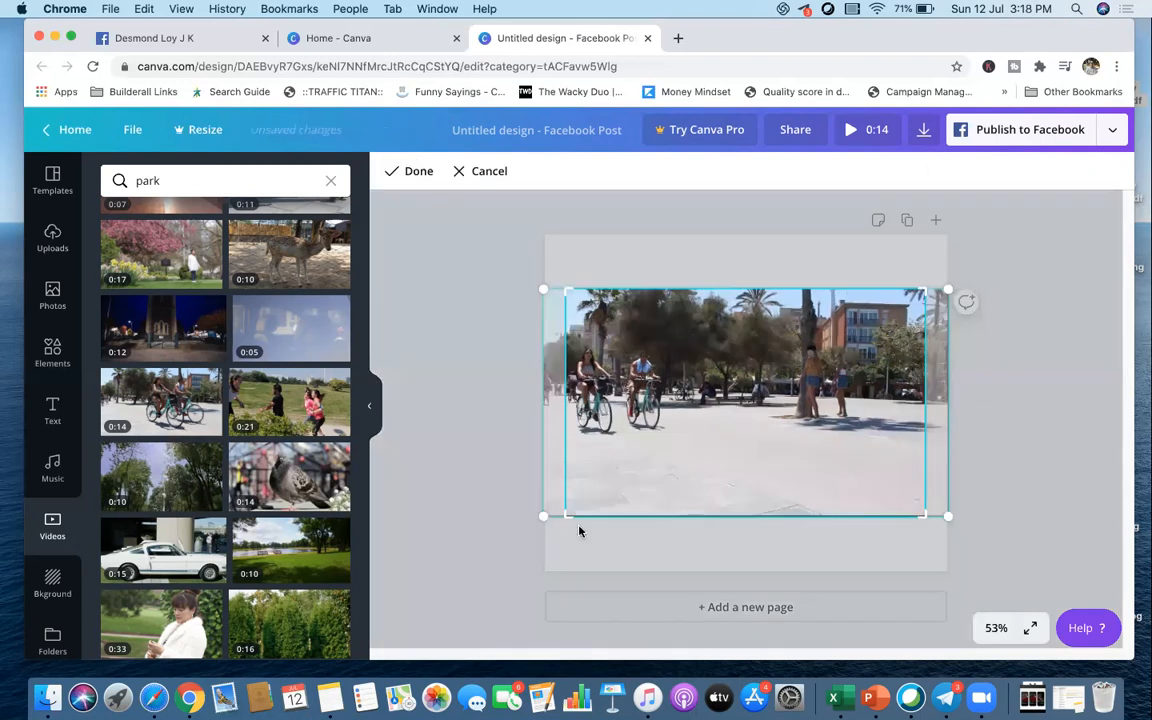
left_click_drag(566, 517, 822, 513)
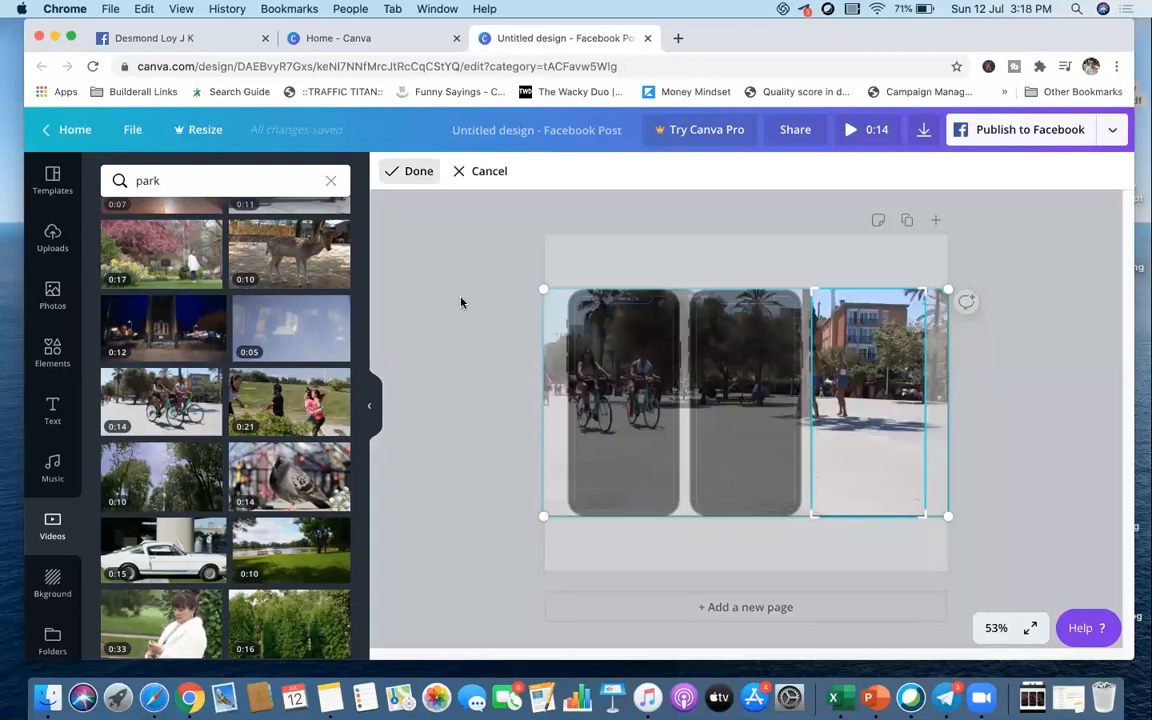
left_click(467, 388)
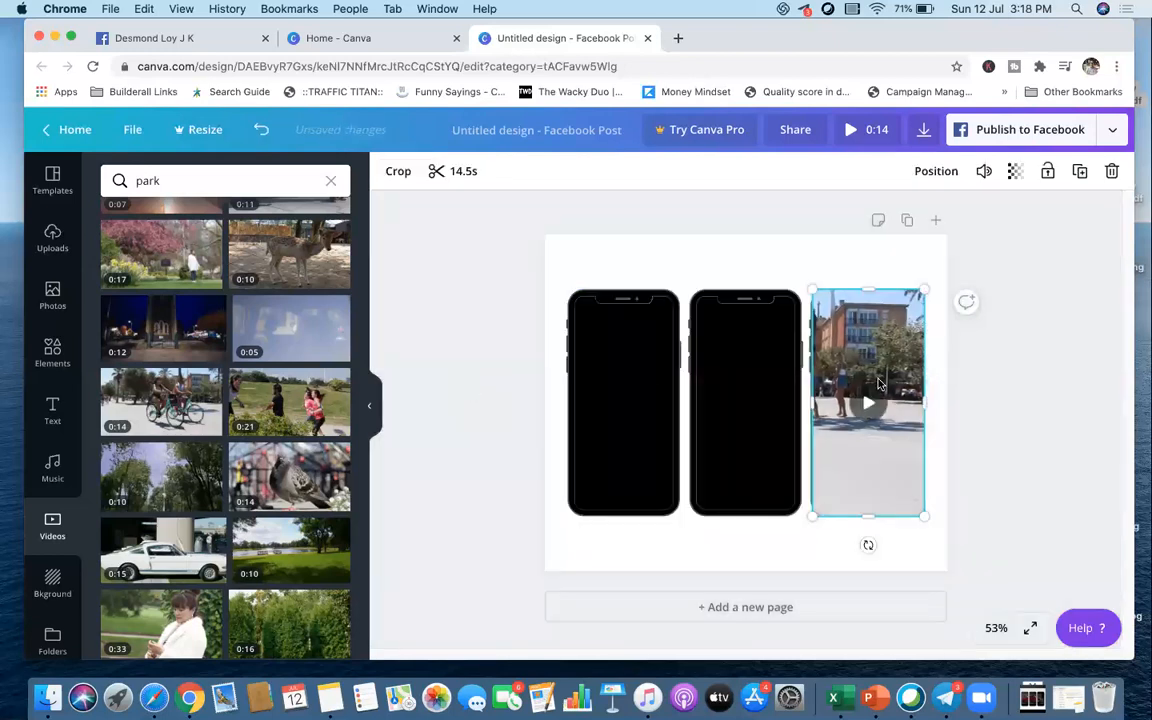
Place the cropped third cyclists clip into the right phone's frame and preview the whole design's playback
left_click_drag(879, 383, 886, 376)
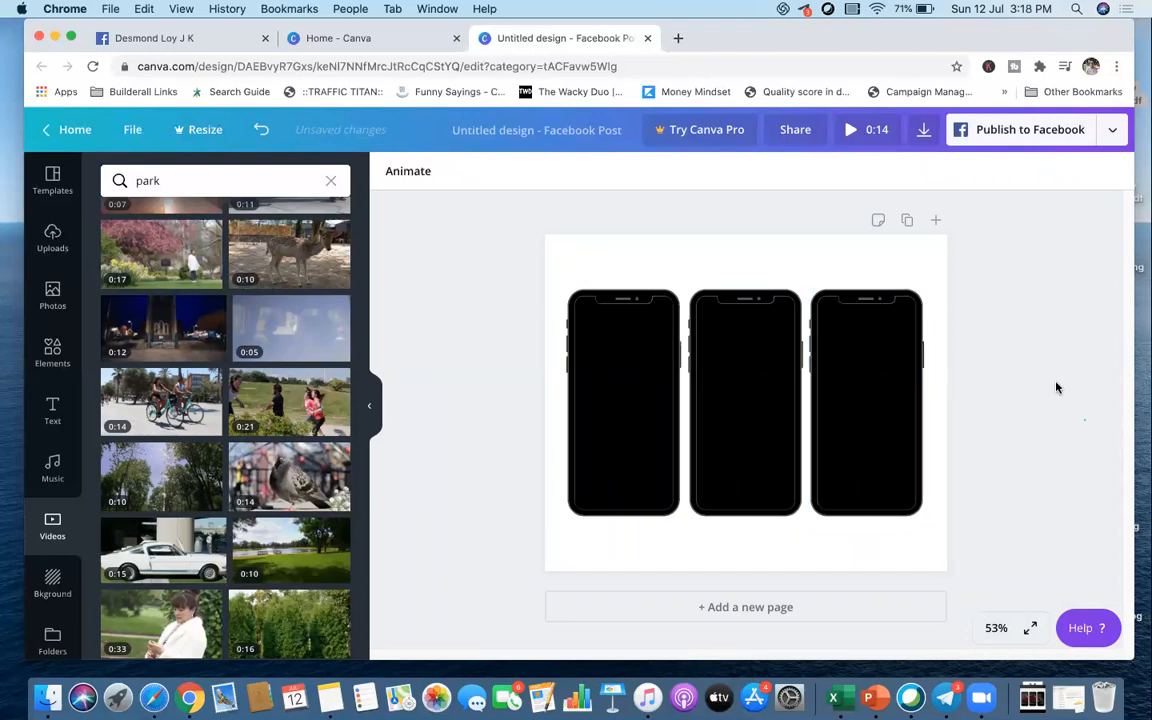
left_click(849, 135)
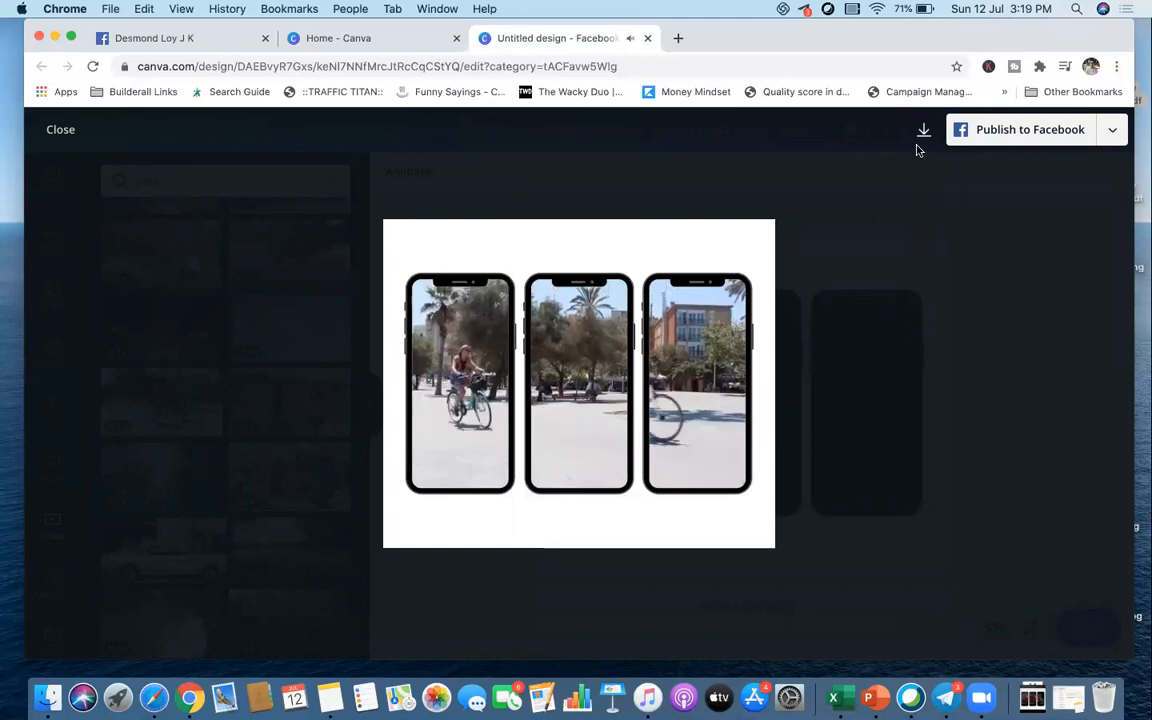
left_click(58, 129)
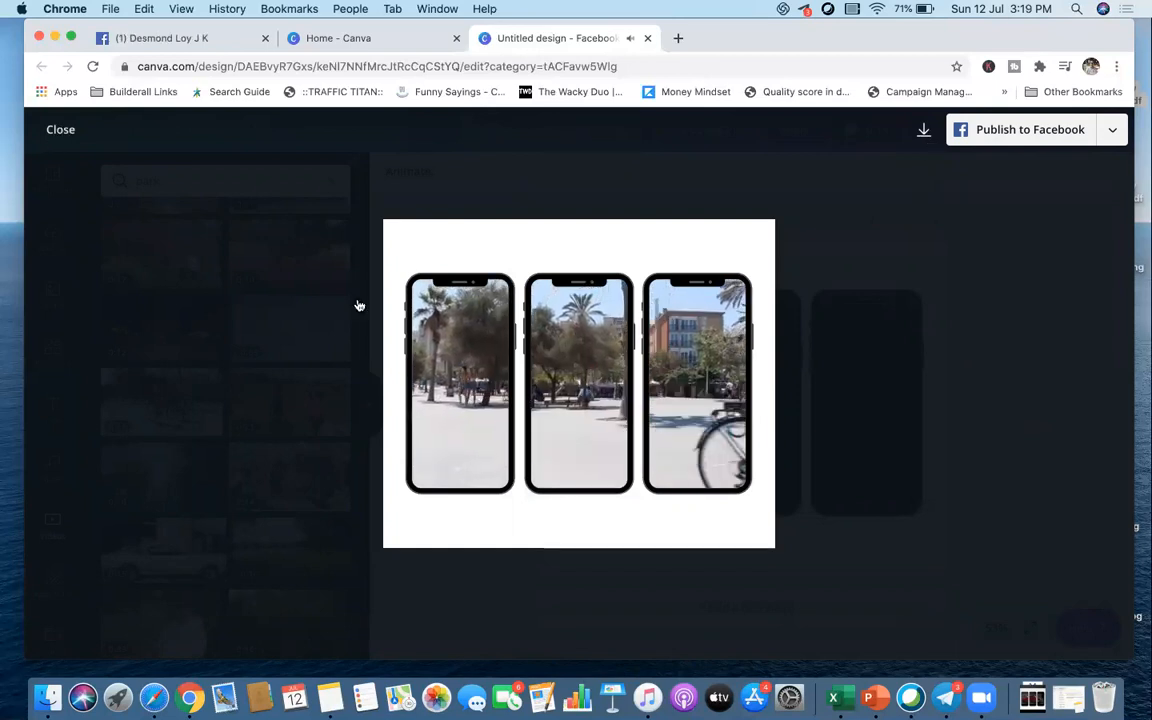
Download the design as an MP4 Video and dismiss the Canva Pro trial offer
left_click(924, 132)
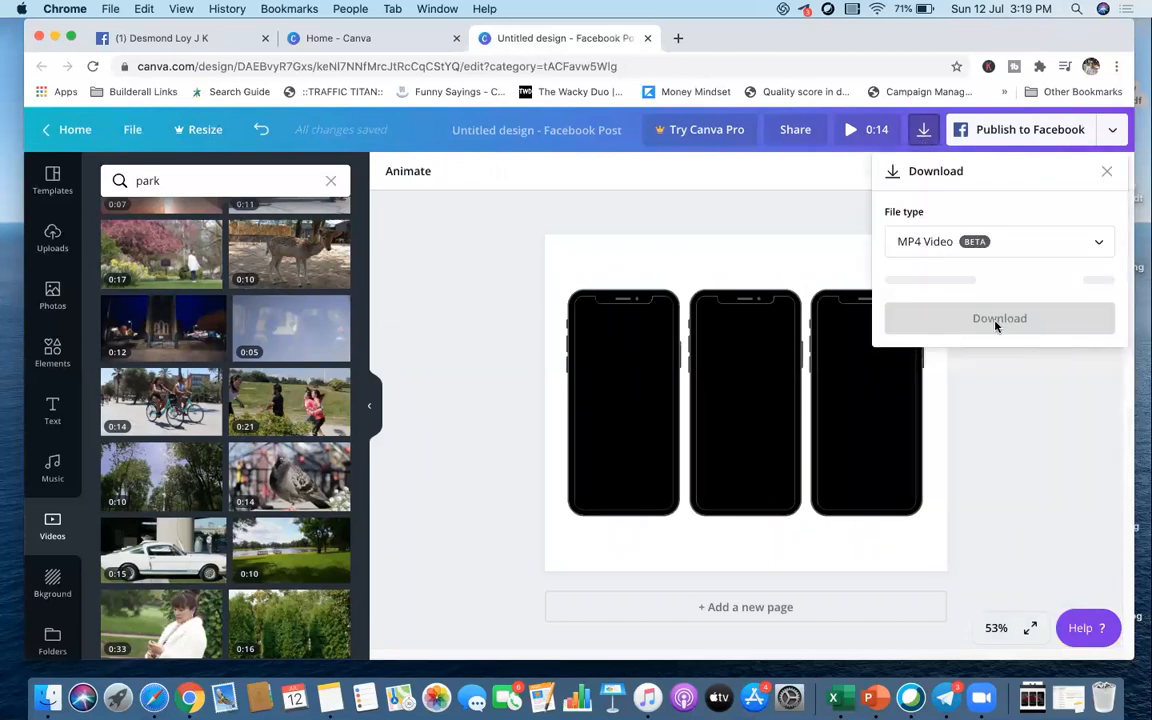
left_click(1100, 247)
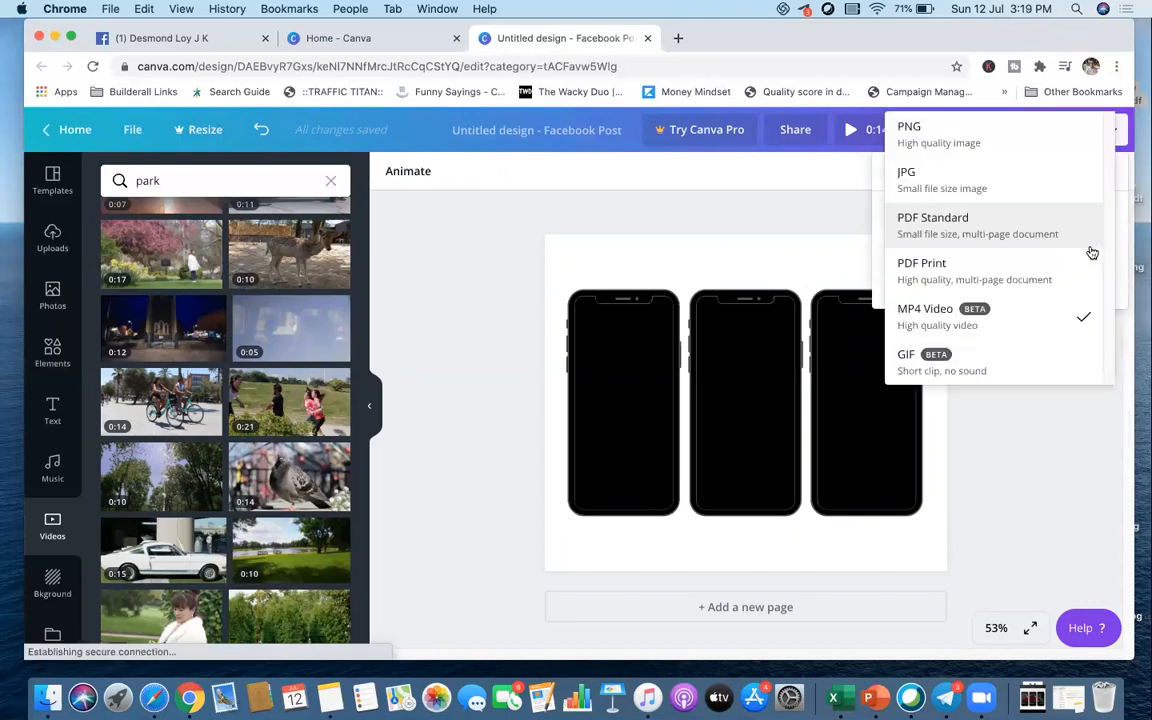
left_click(1039, 442)
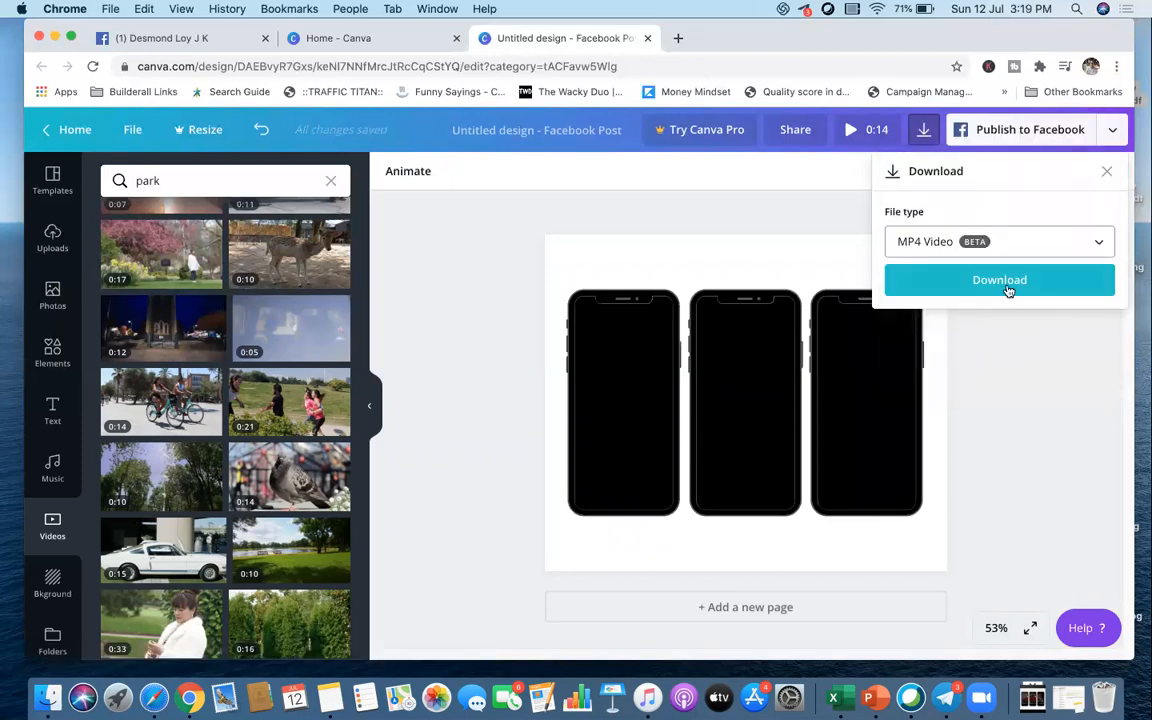
left_click(1003, 281)
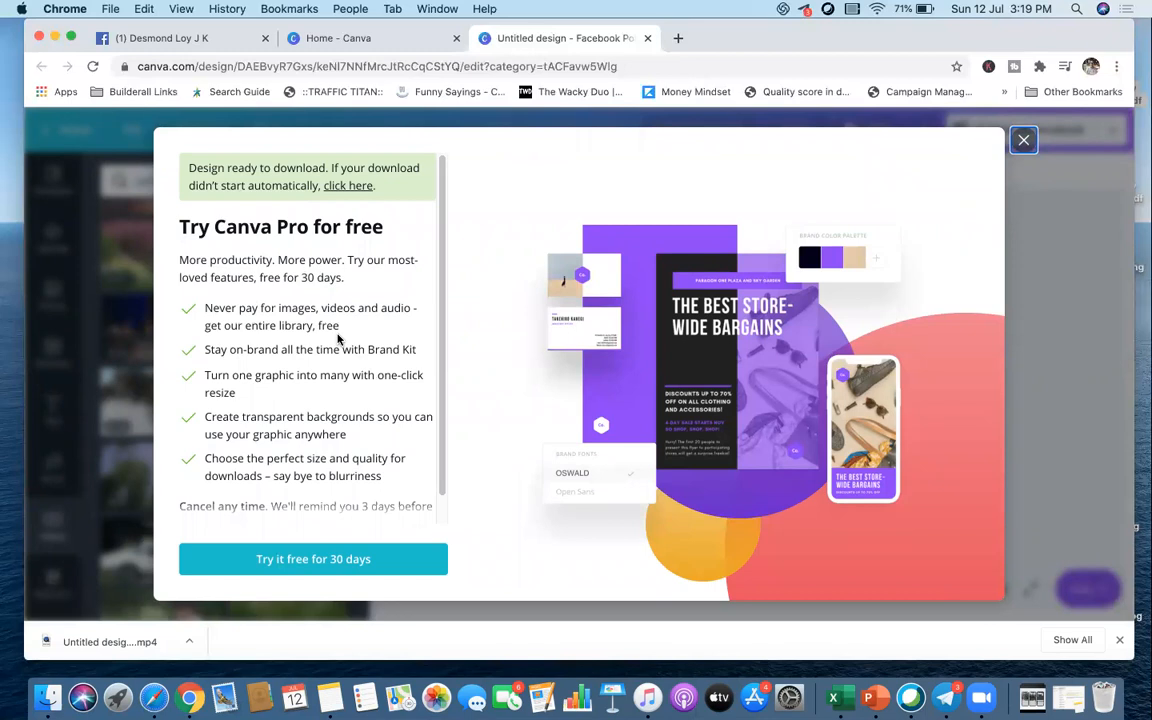
left_click(1022, 142)
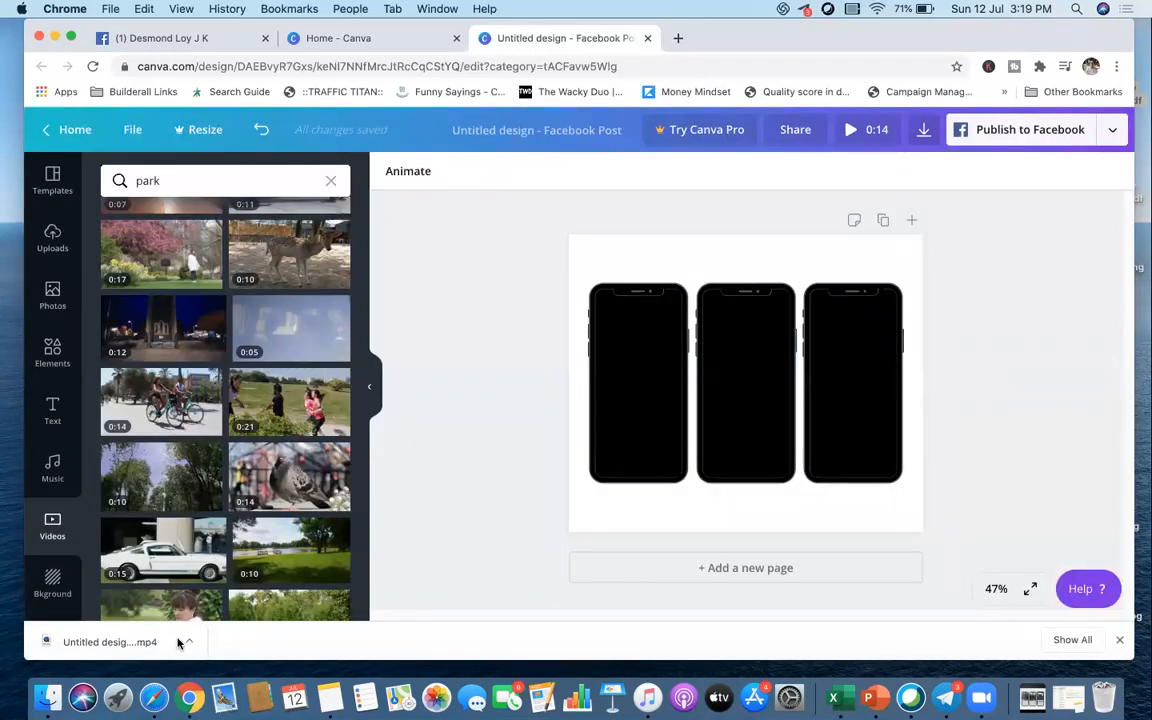
Show the downloaded file in Finder and play Untitled design (1).mp4 in QuickTime Player, closing the player when checked
left_click(187, 642)
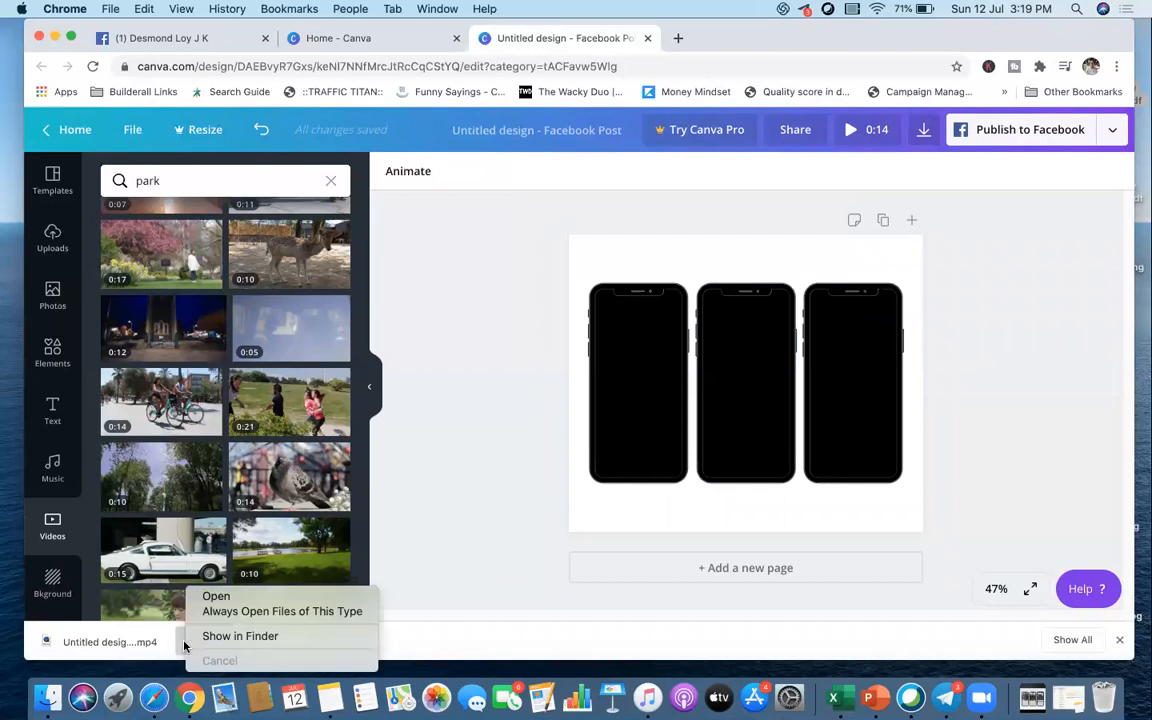
left_click(260, 637)
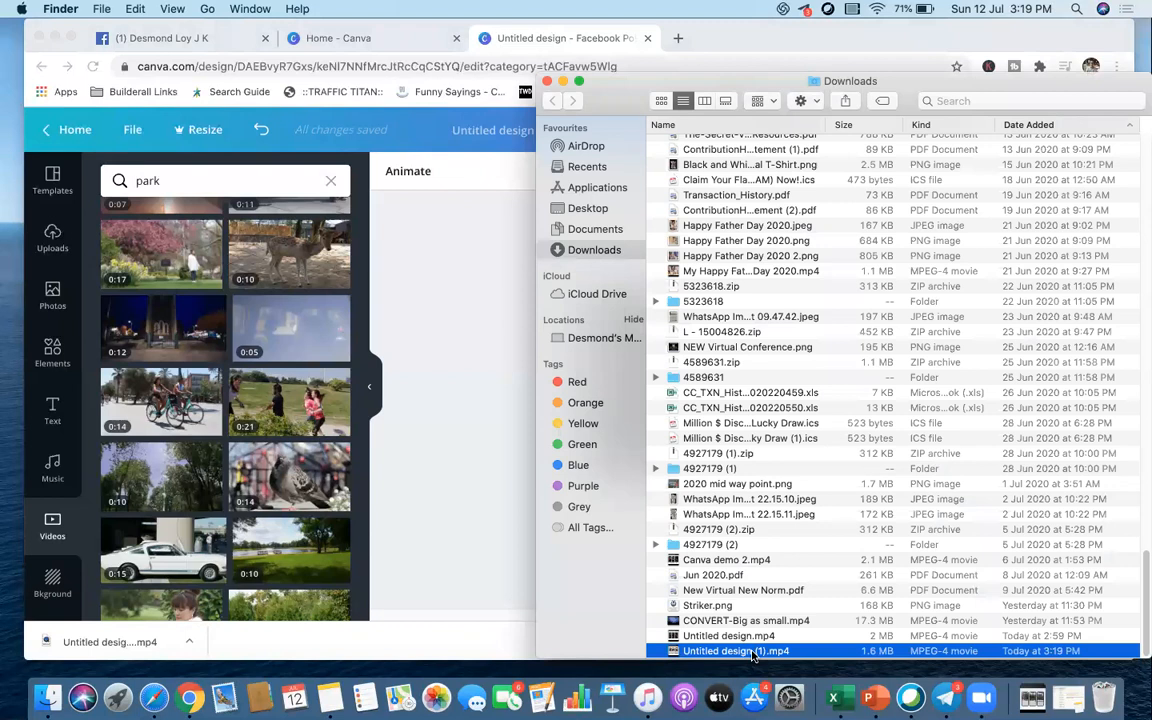
double_click(753, 652)
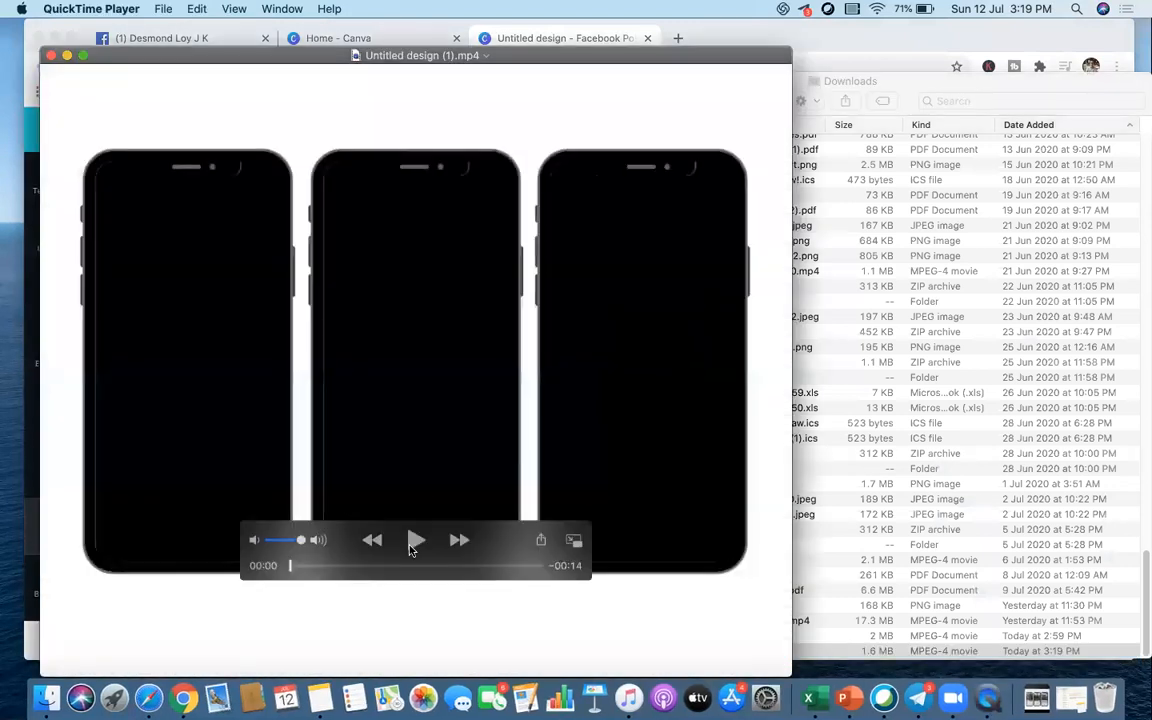
left_click(416, 541)
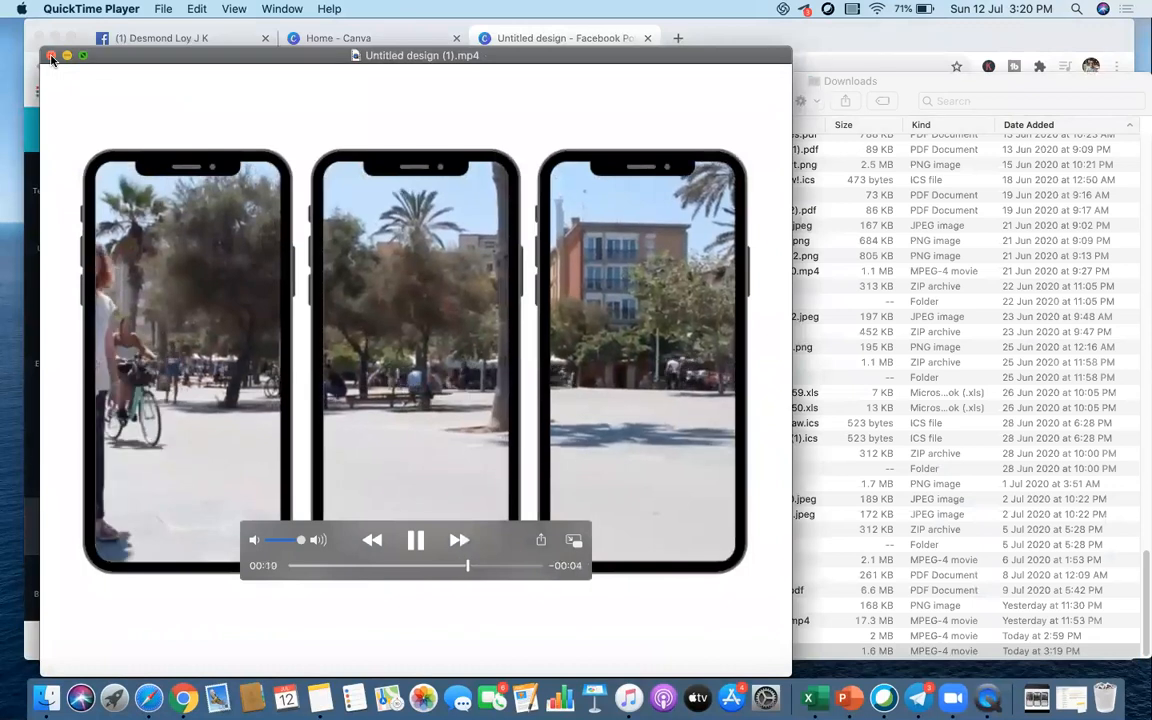
left_click(51, 56)
Switch to Facebook and go to the post composer on the account's own profile page
left_click(187, 40)
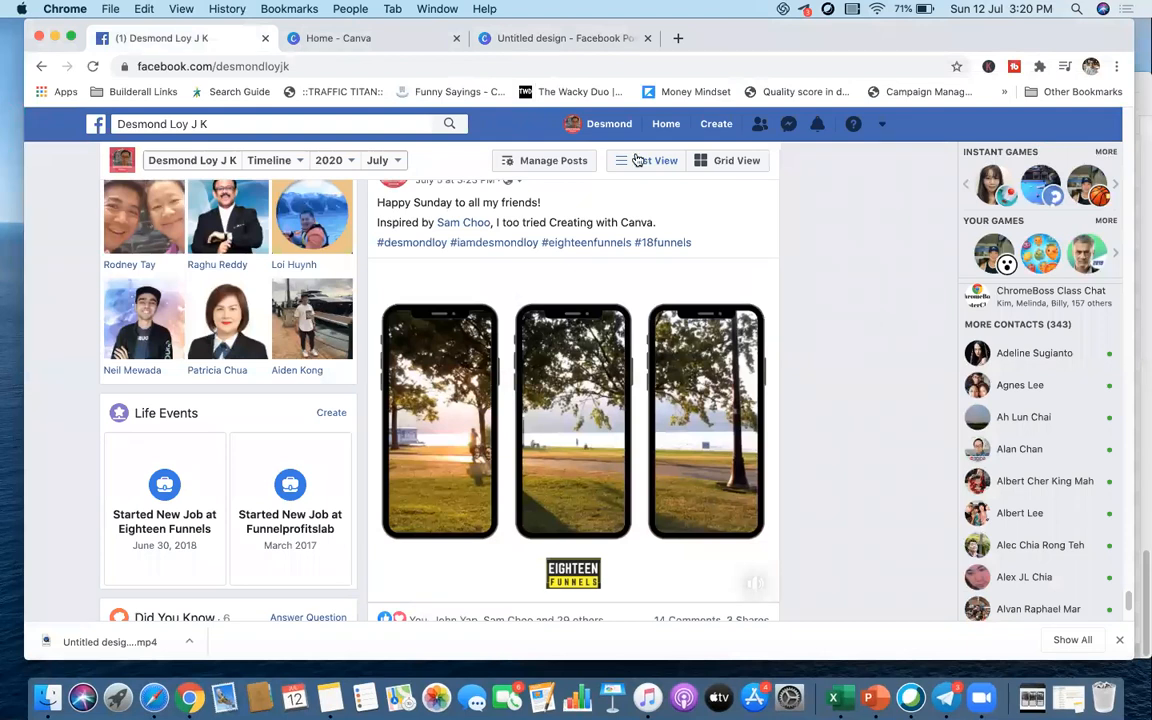
scroll(610, 125, "up", 5)
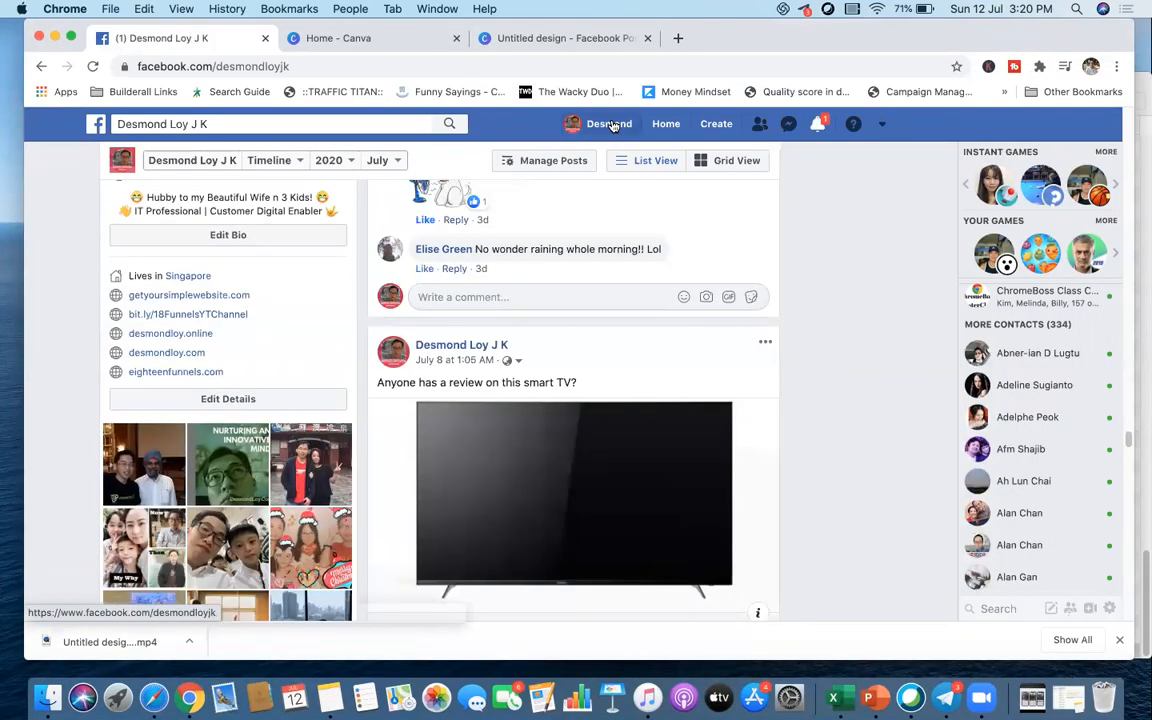
left_click(616, 126)
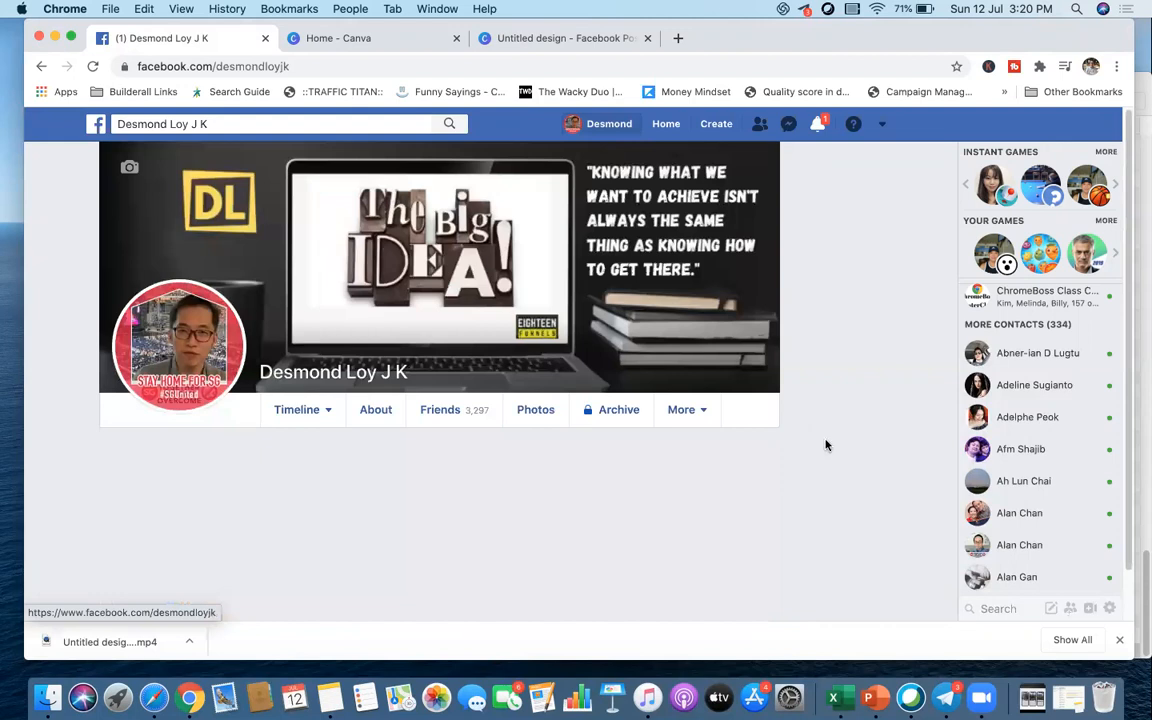
scroll(825, 442, "down", 1)
scroll(700, 420, "down", 2)
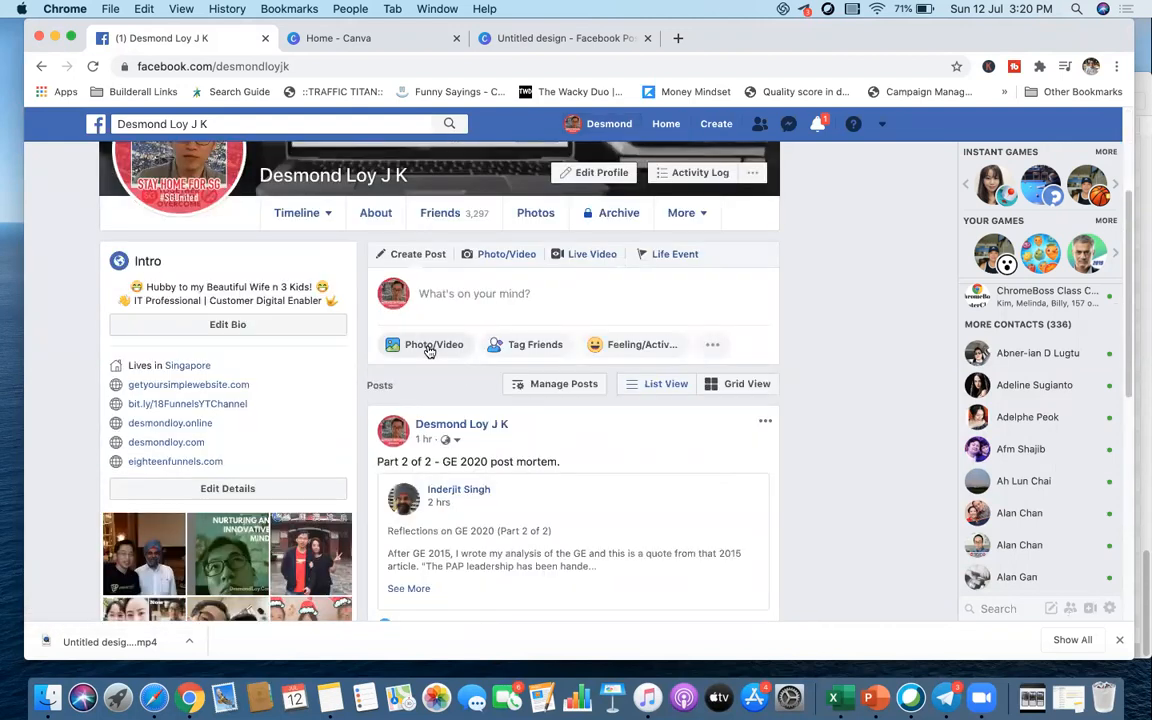
Attach Untitled design (1).mp4 from the Downloads folder to a new photo/video post
left_click(430, 347)
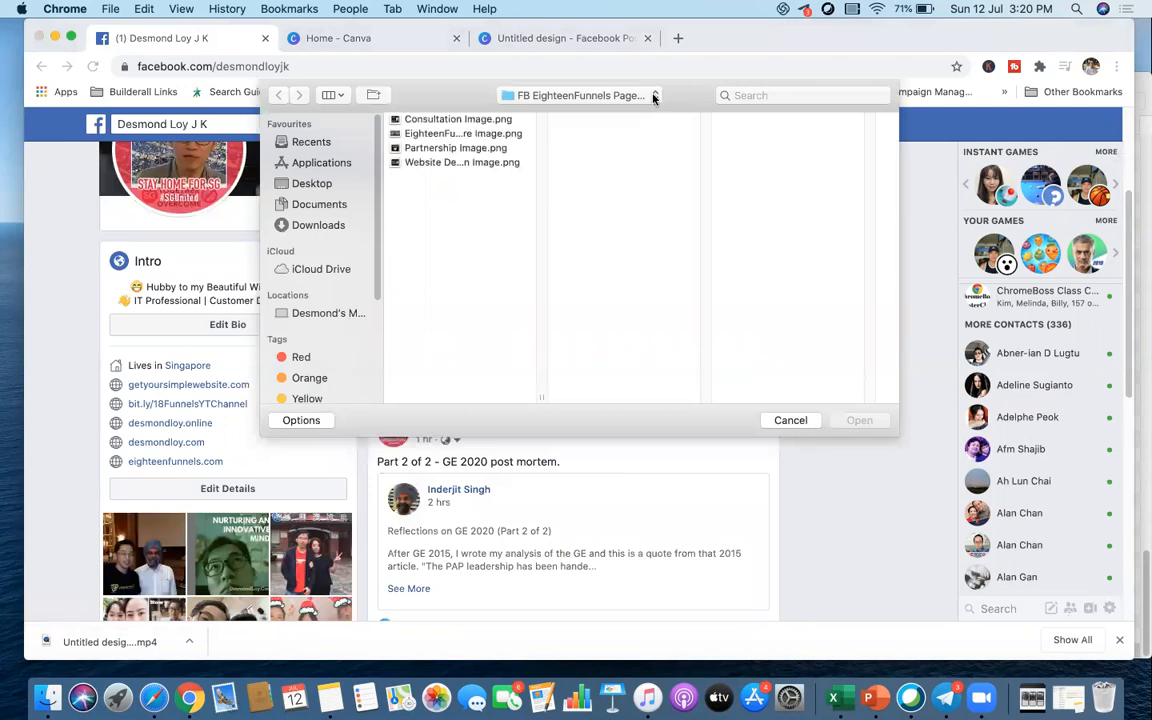
left_click(653, 97)
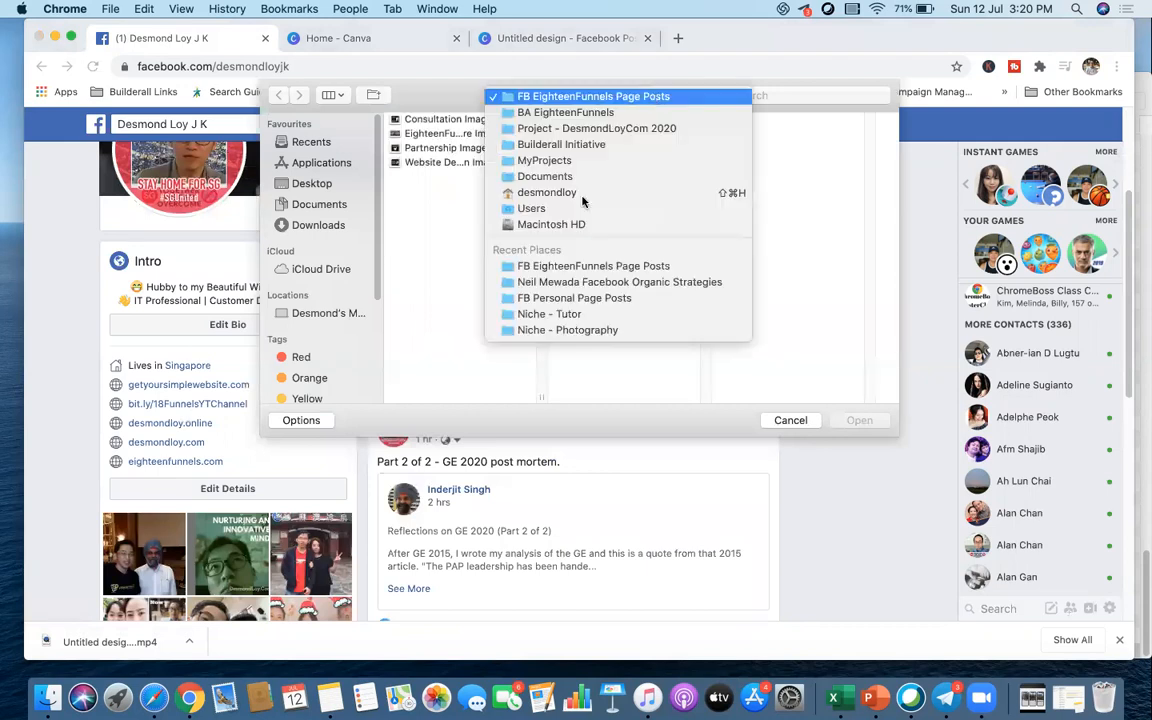
left_click(325, 227)
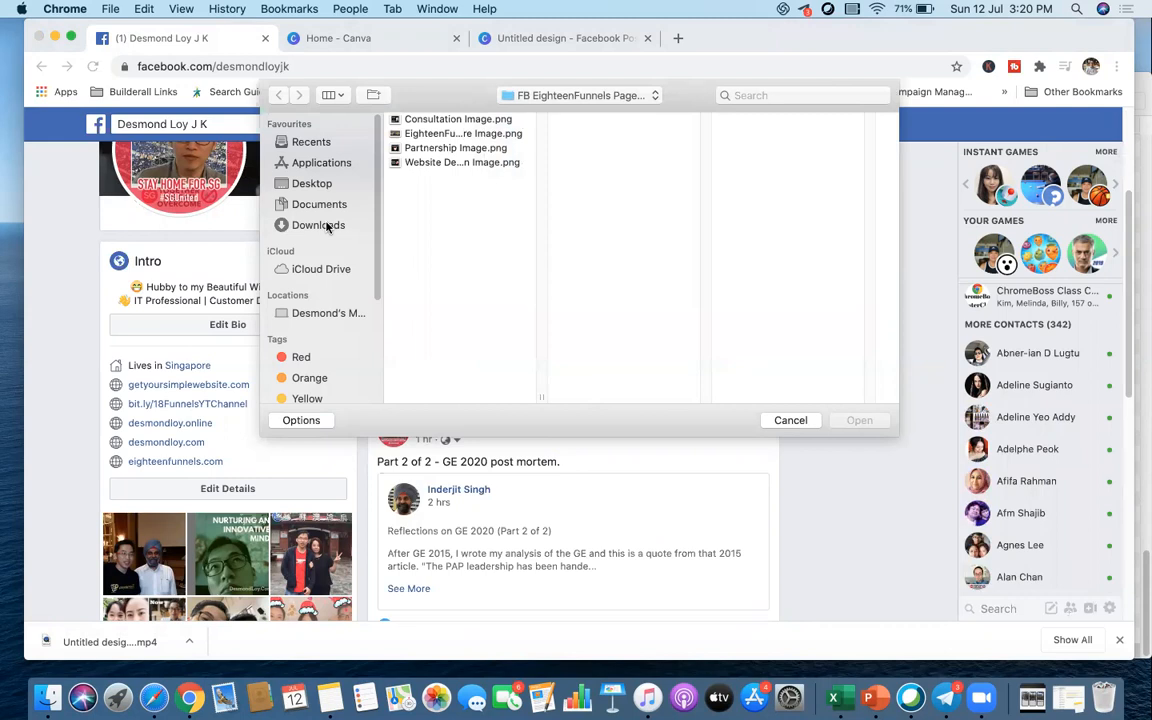
left_click(326, 227)
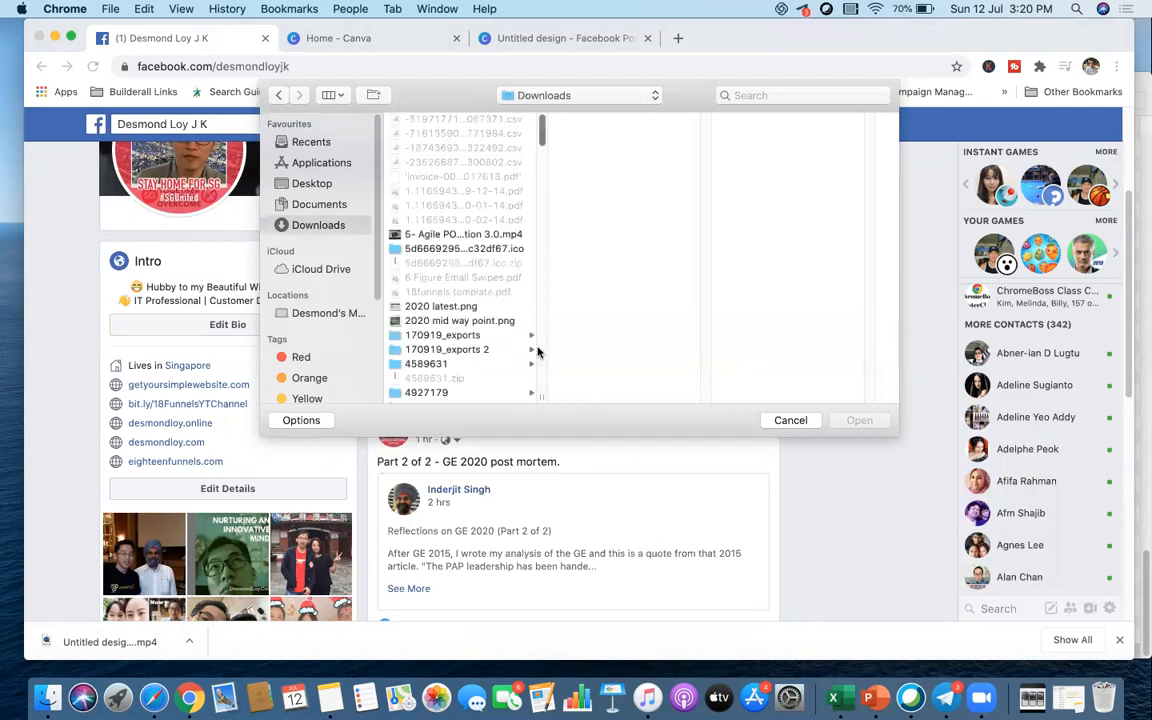
scroll(537, 352, "down", 15)
scroll(497, 358, "up", 5)
scroll(497, 353, "up", 3)
scroll(497, 353, "down", 10)
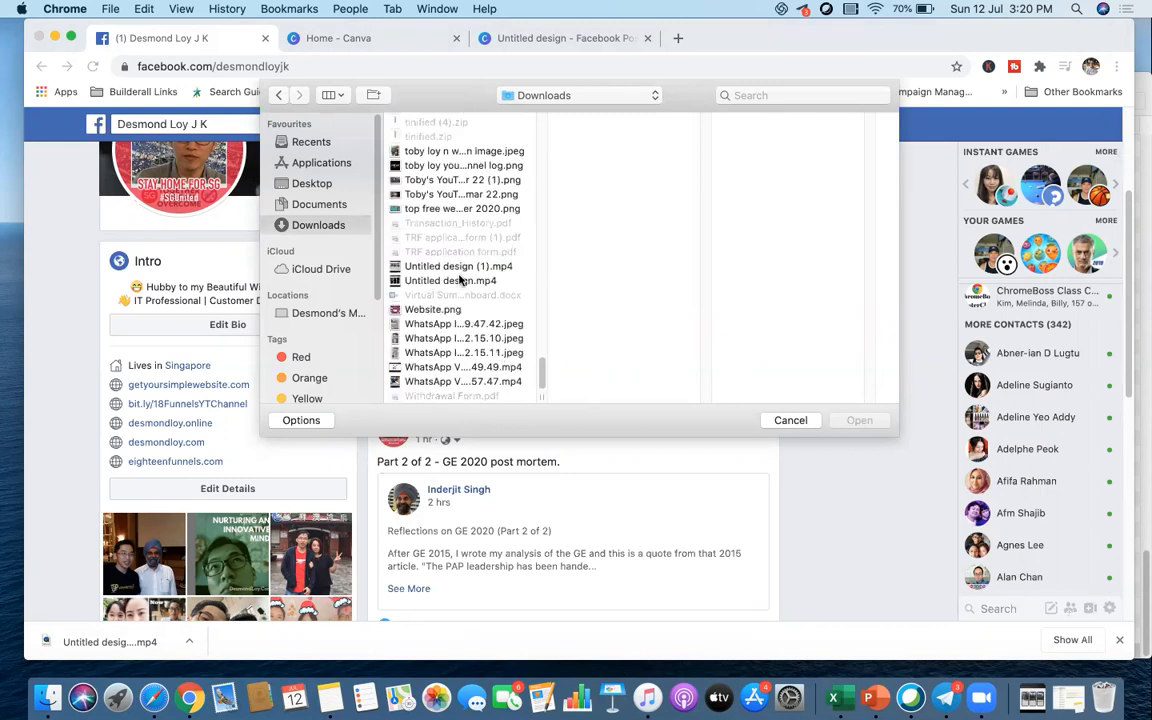
left_click(460, 281)
key("Up")
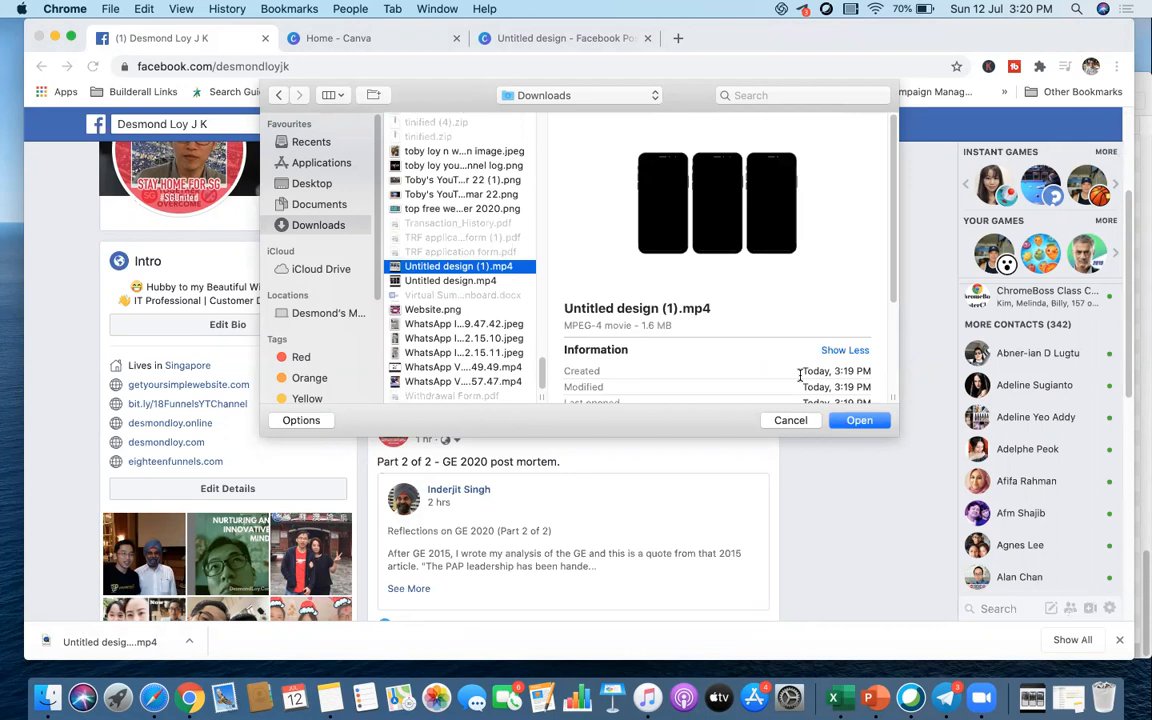
left_click(866, 421)
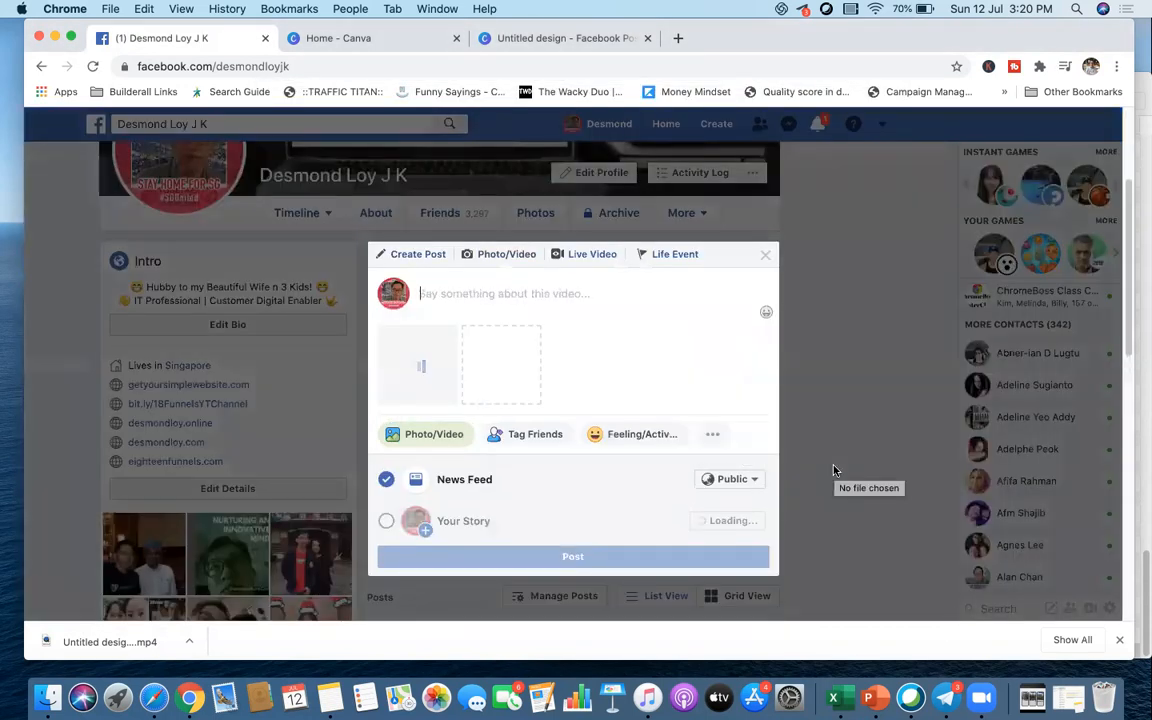
Caption the post "demo video", publish it to the News Feed, and dismiss the video processing notice
left_click(563, 290)
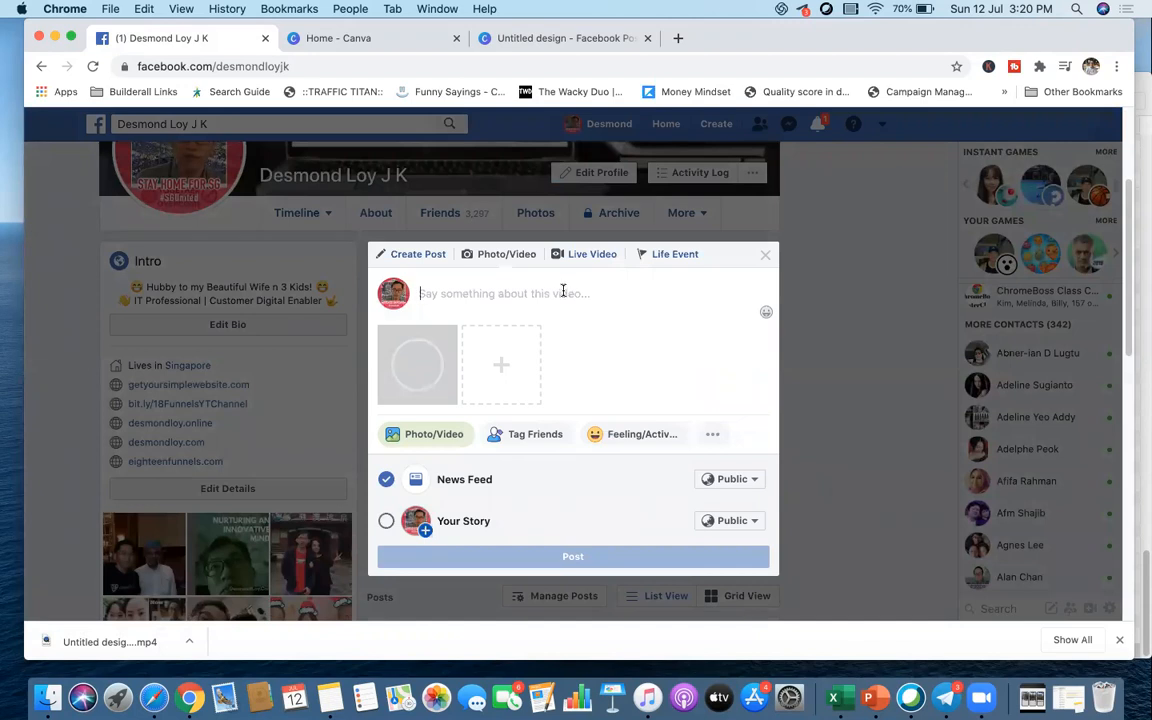
type("demo ")
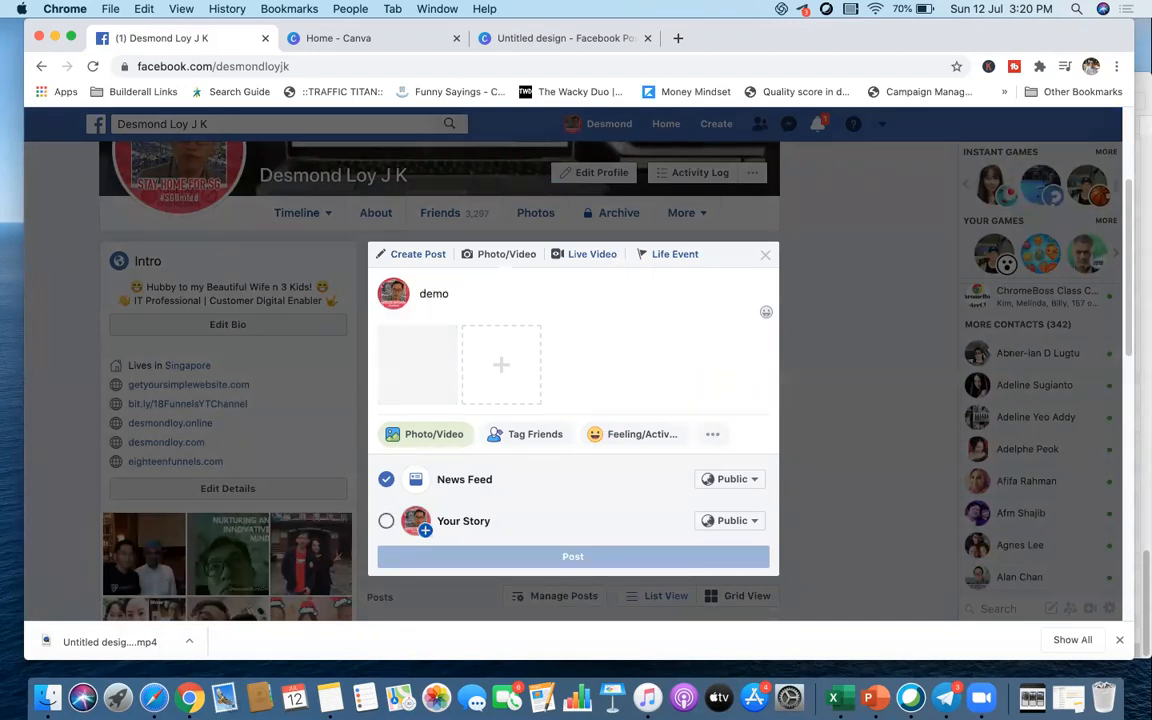
type("video")
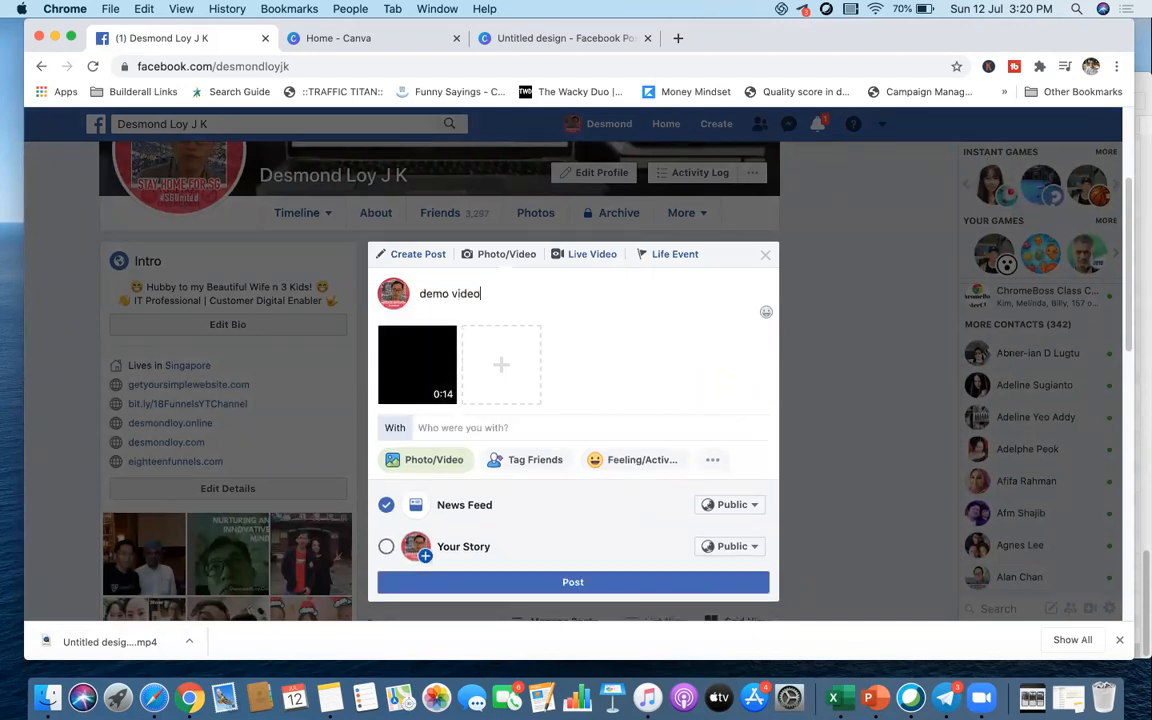
left_click(601, 583)
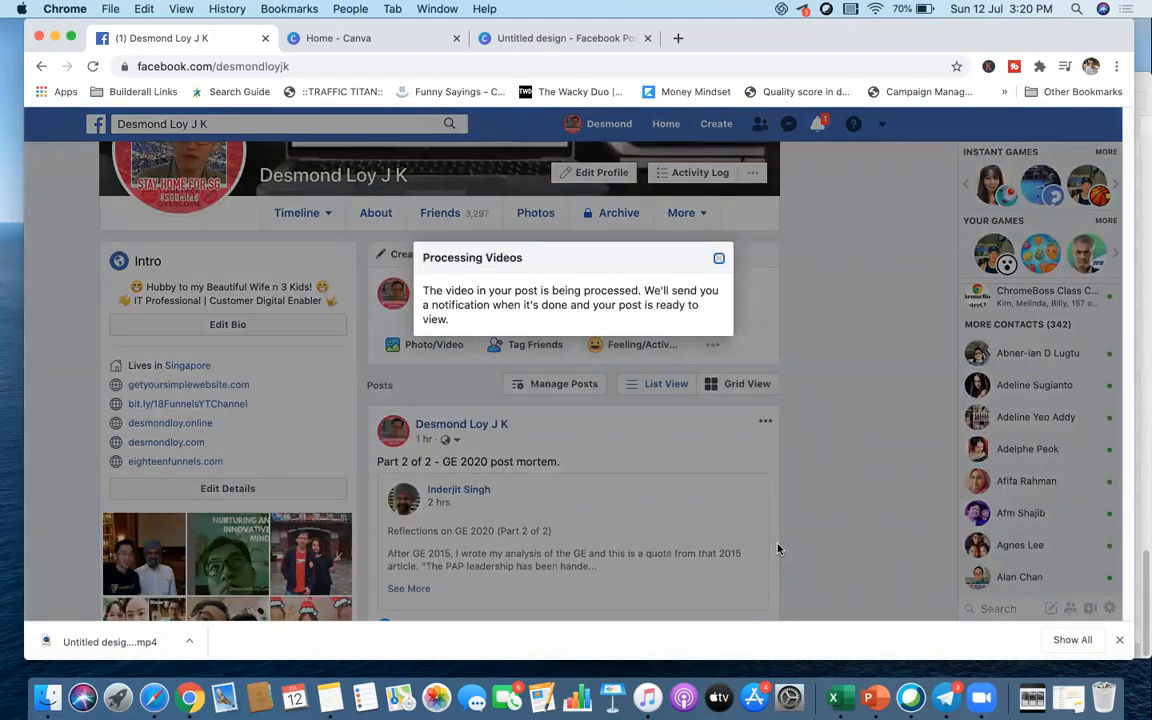
left_click(719, 258)
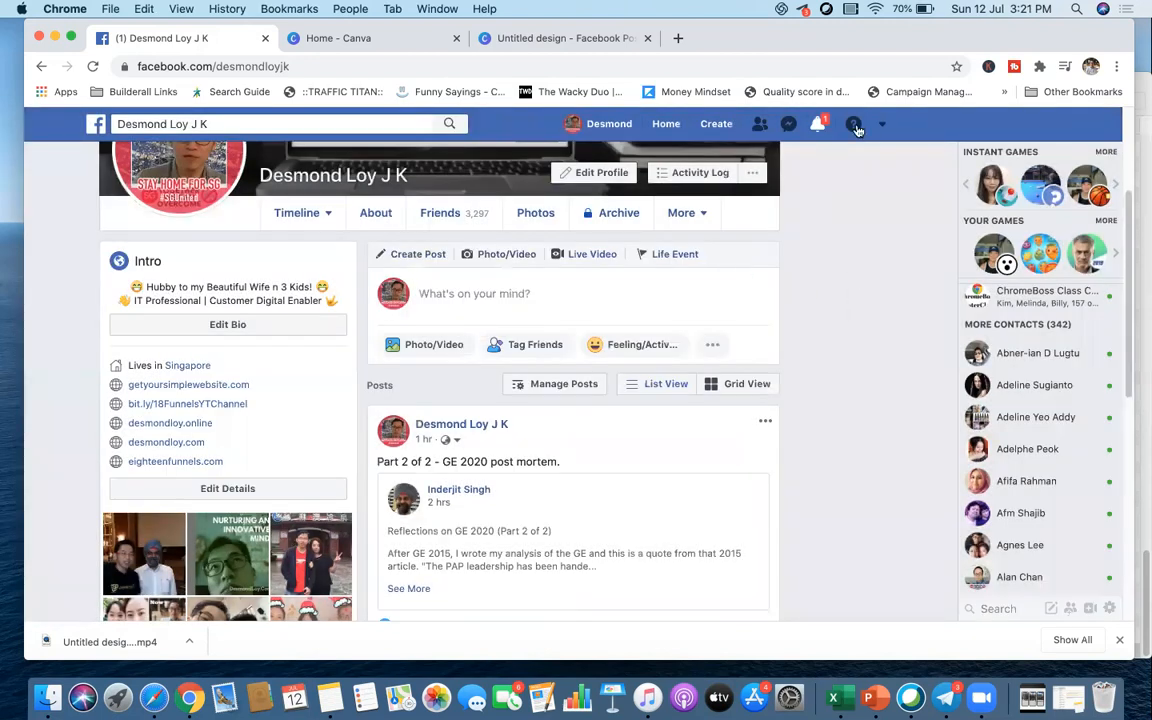
Check the Facebook notifications and reload the profile to find the newly published demo video post
left_click(818, 126)
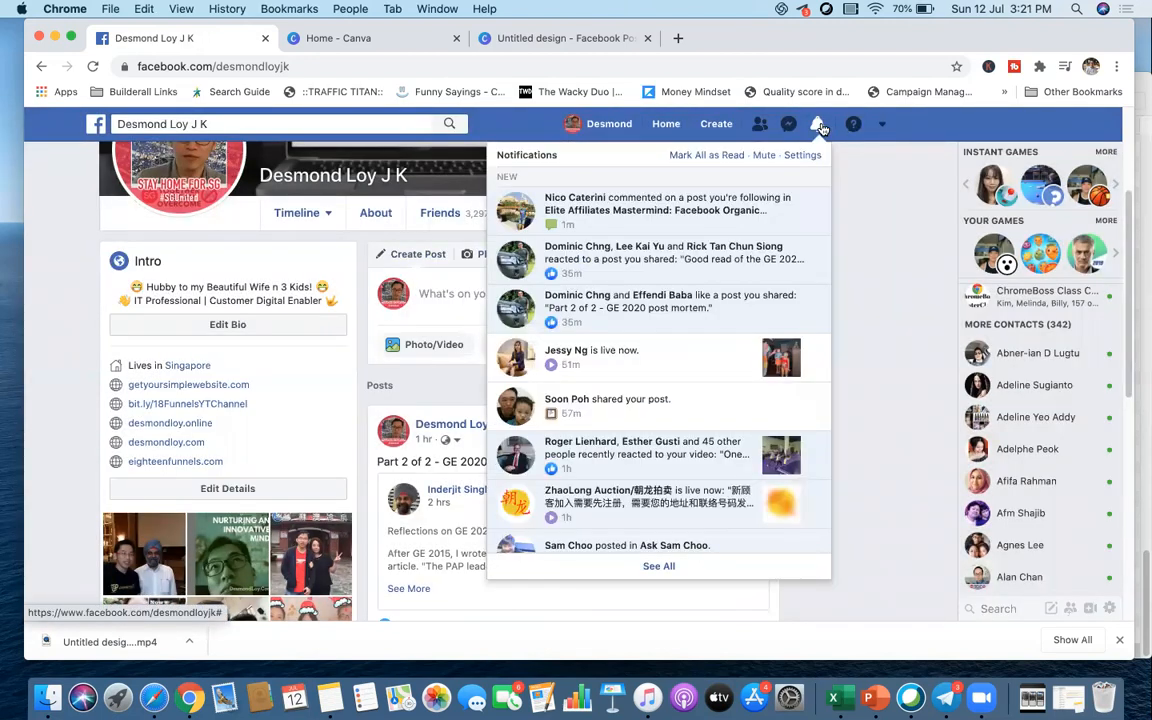
left_click(819, 127)
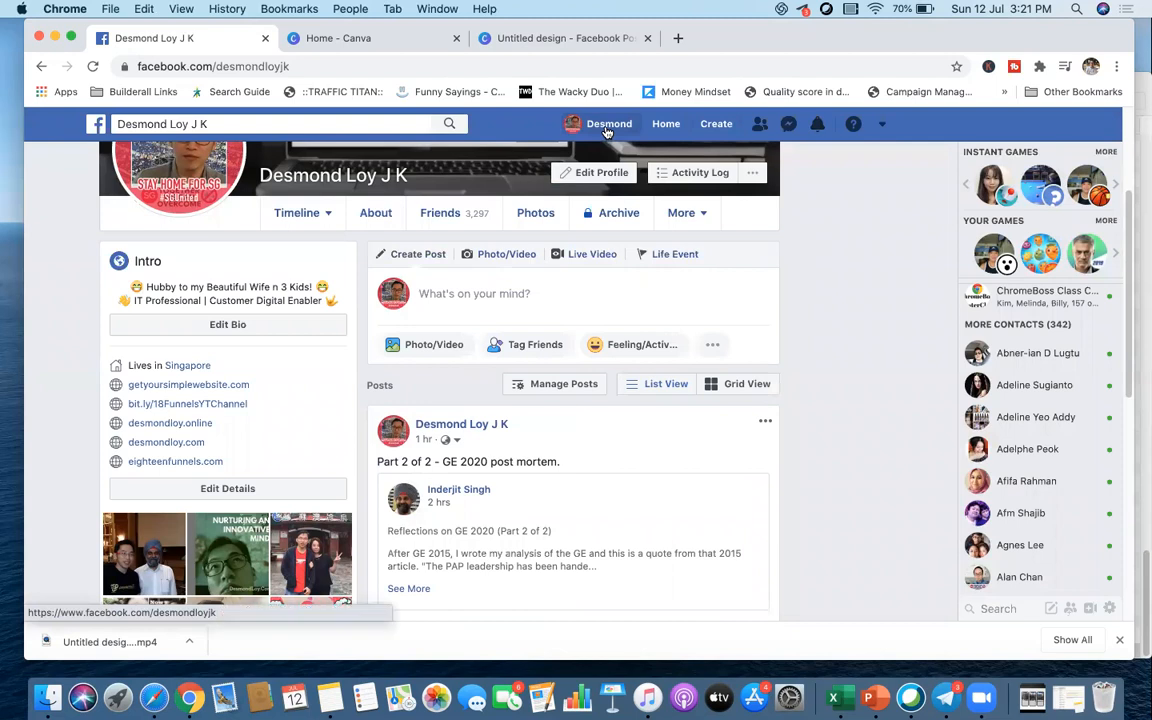
left_click(606, 126)
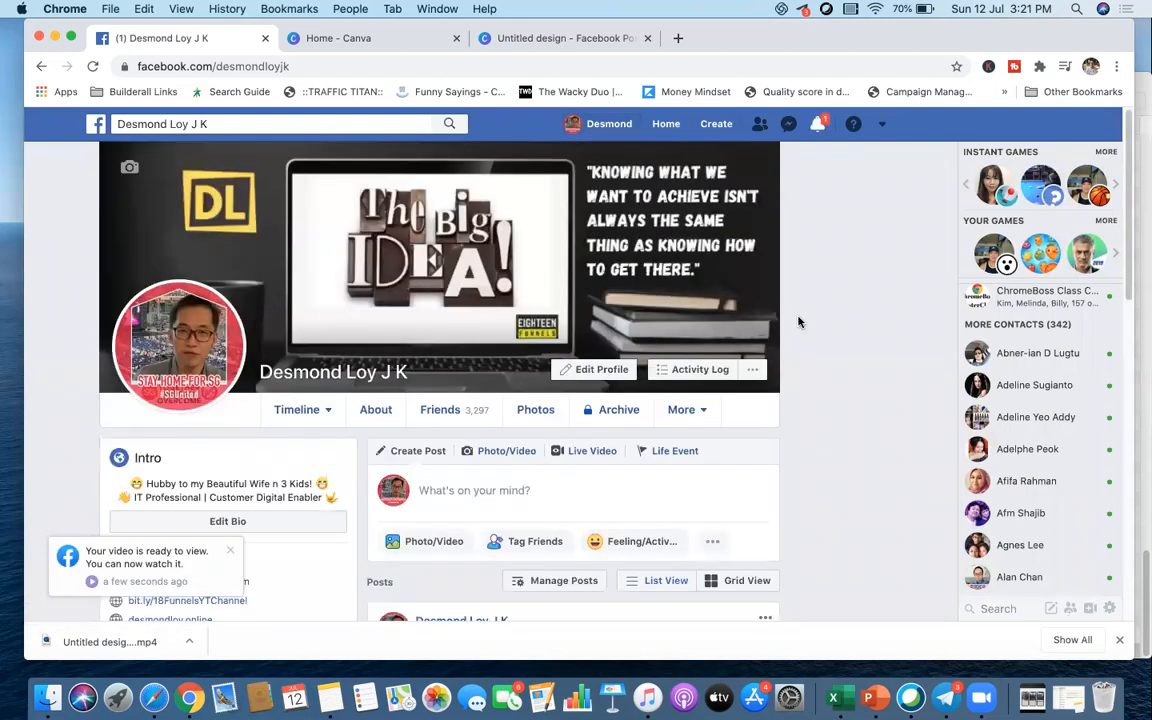
scroll(815, 510, "down", 5)
scroll(830, 499, "down", 3)
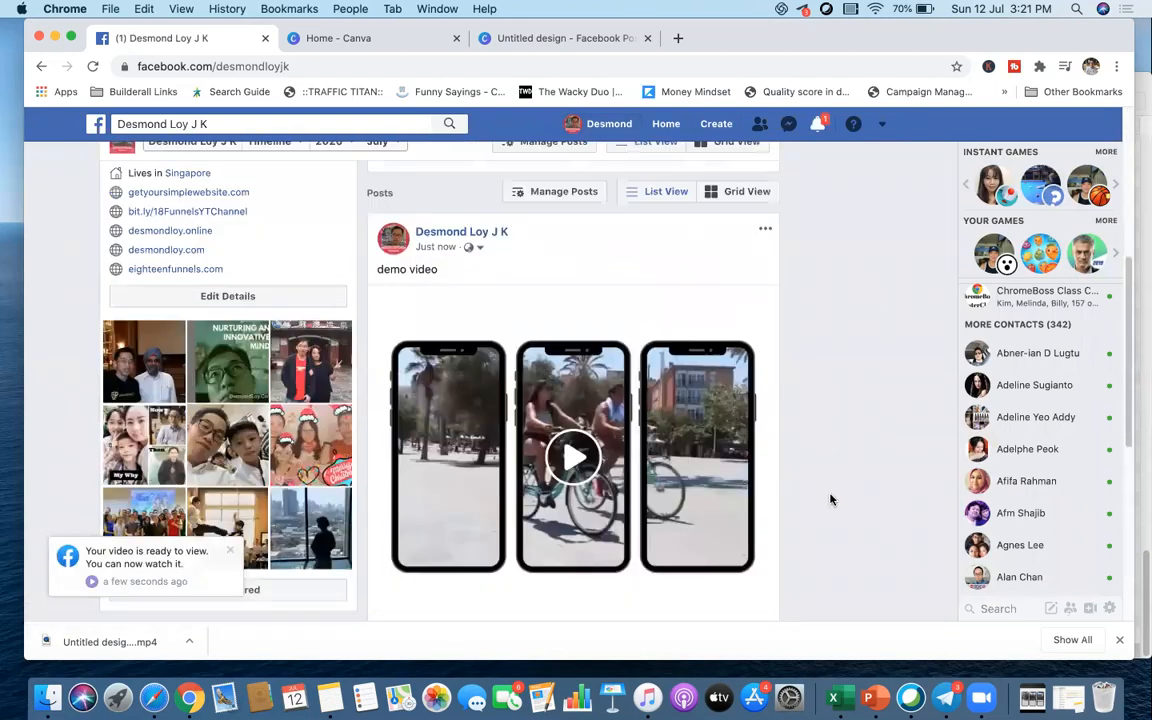
Play the demo video post on the timeline and open its video in the expanded view
left_click(573, 431)
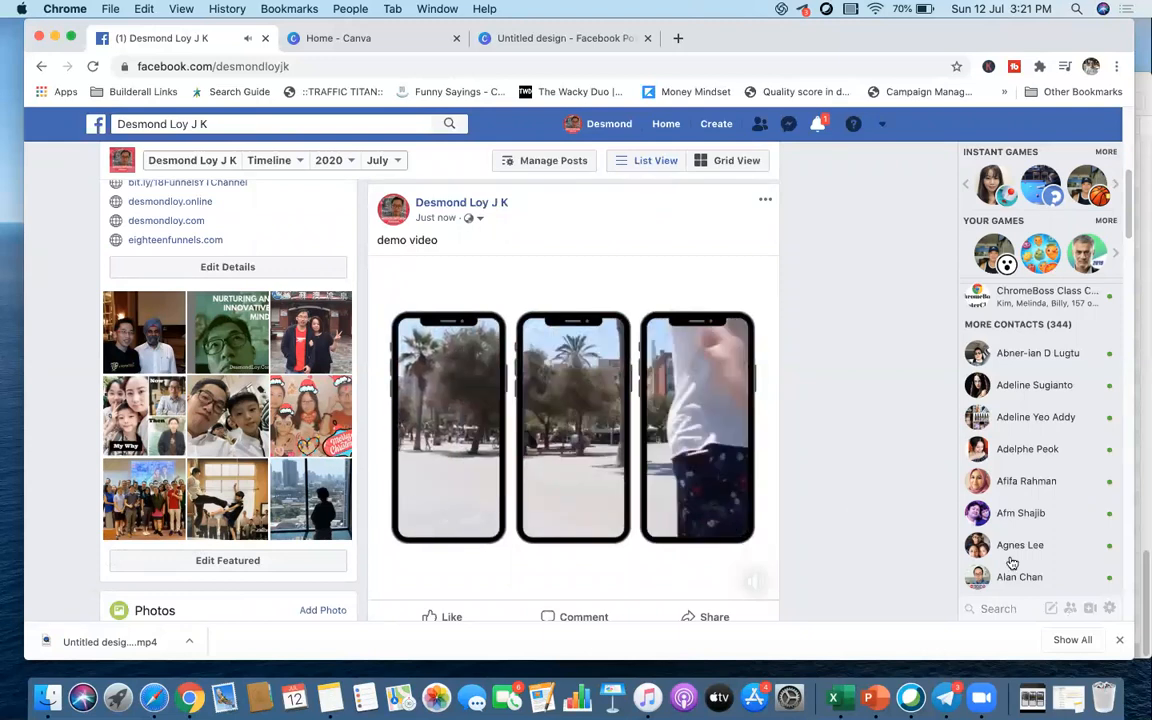
left_click(1119, 640)
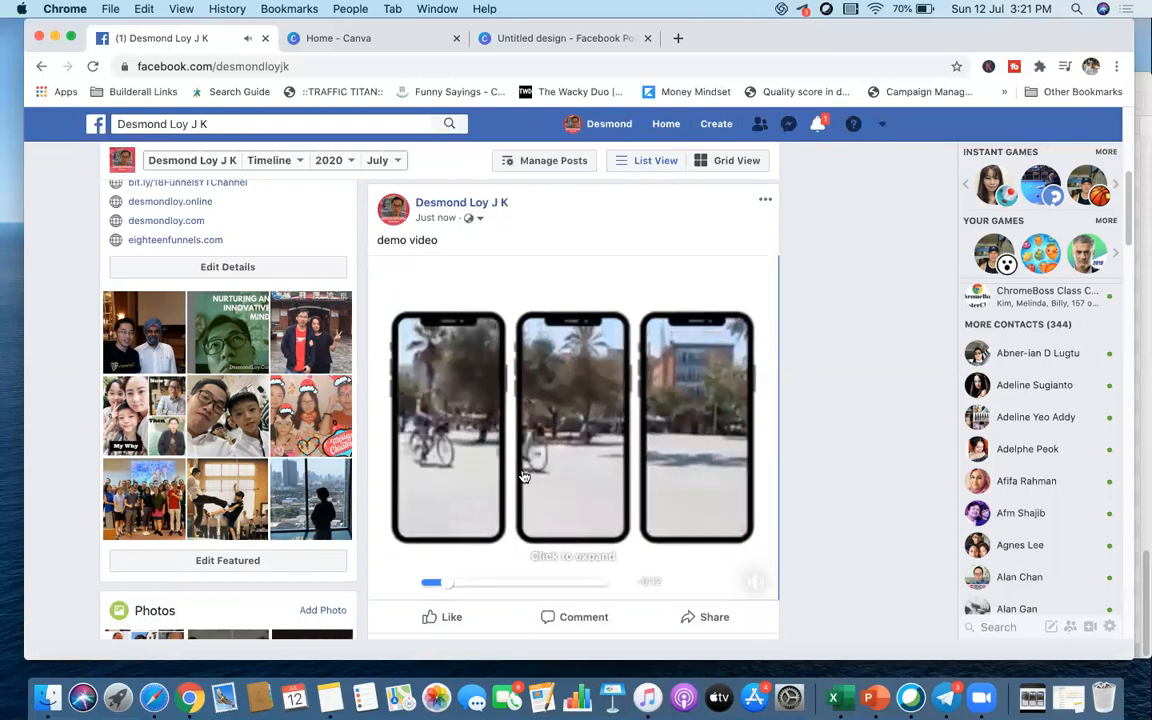
left_click(522, 476)
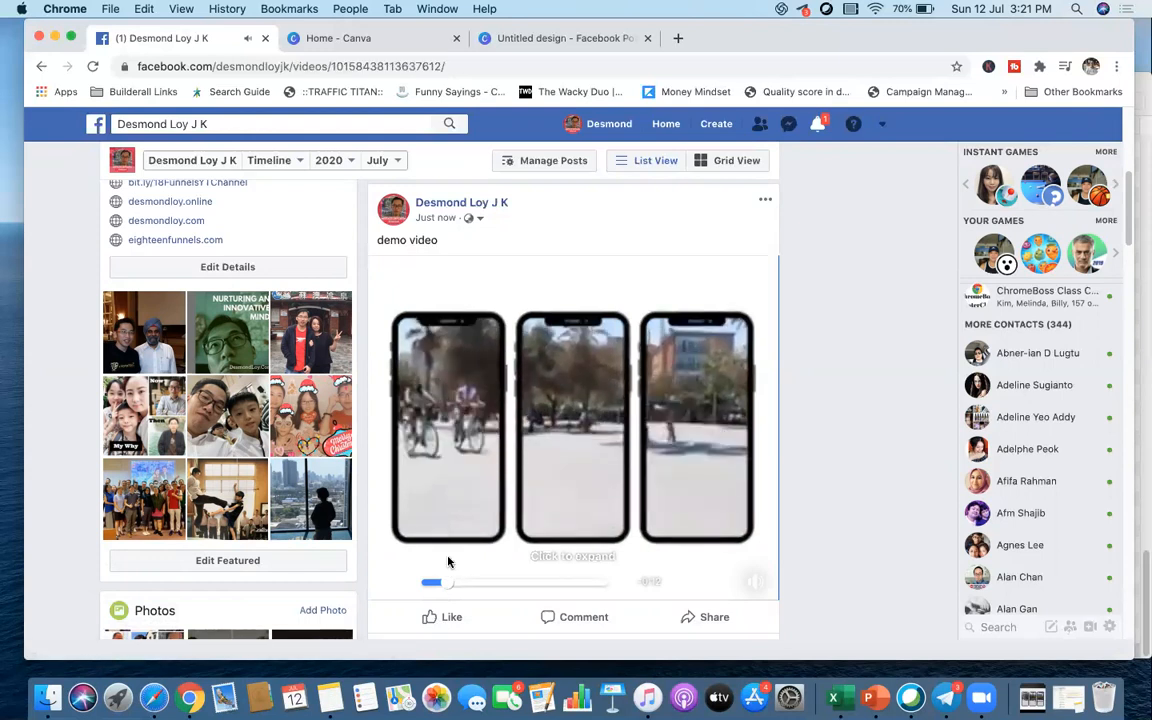